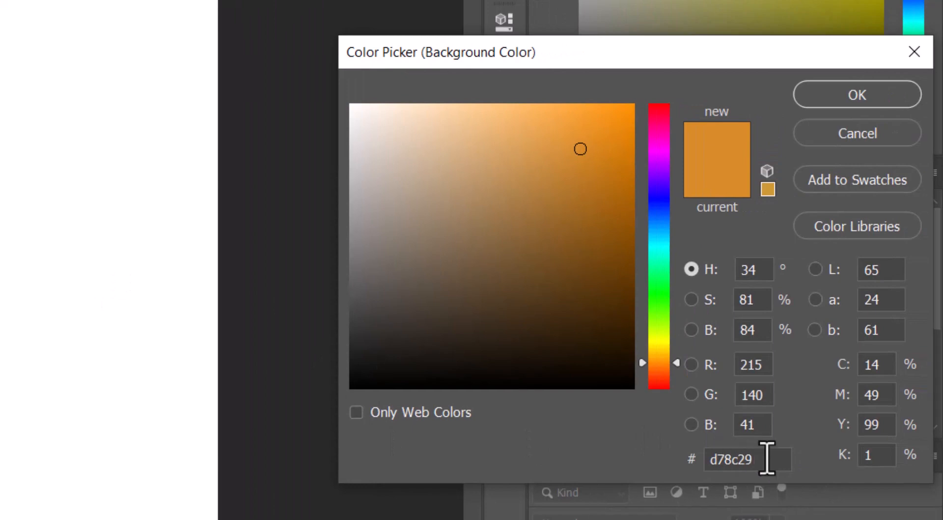
Set the background colour to d78c29 and fill the canvas with a radial yellow-to-orange gradient from its centre outward
click(711, 459)
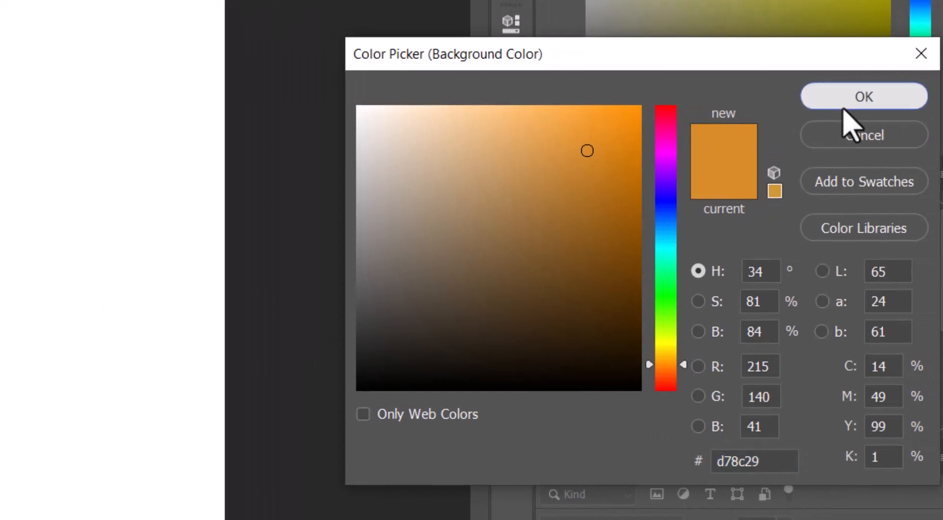
click(854, 101)
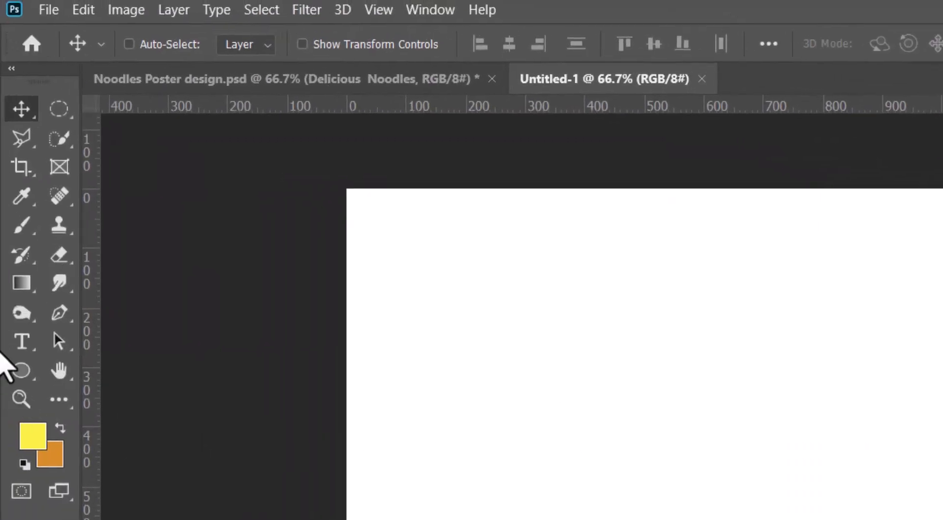
click(22, 283)
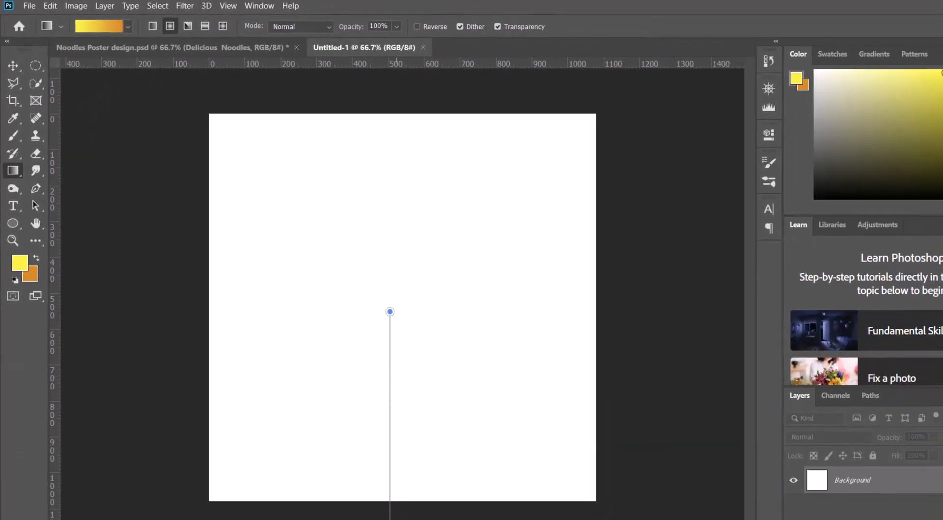
drag(391, 312, 394, 382)
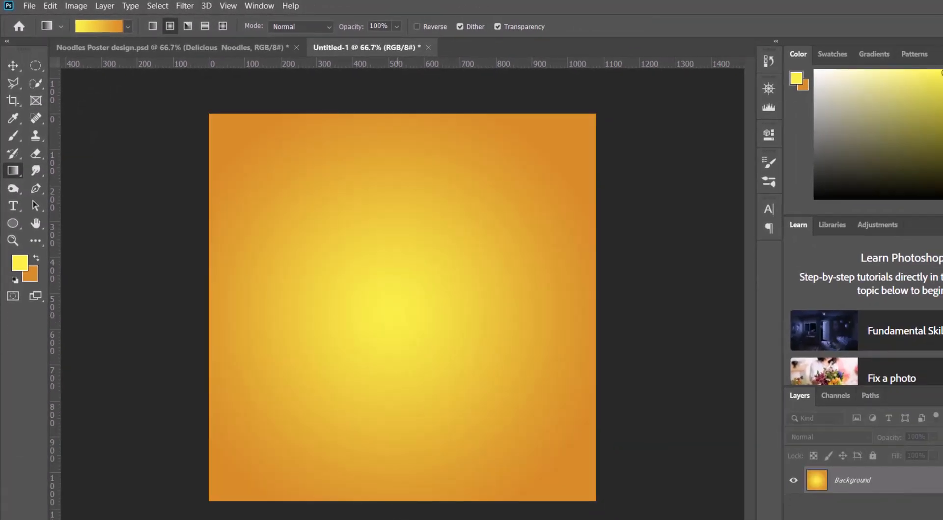
click(13, 65)
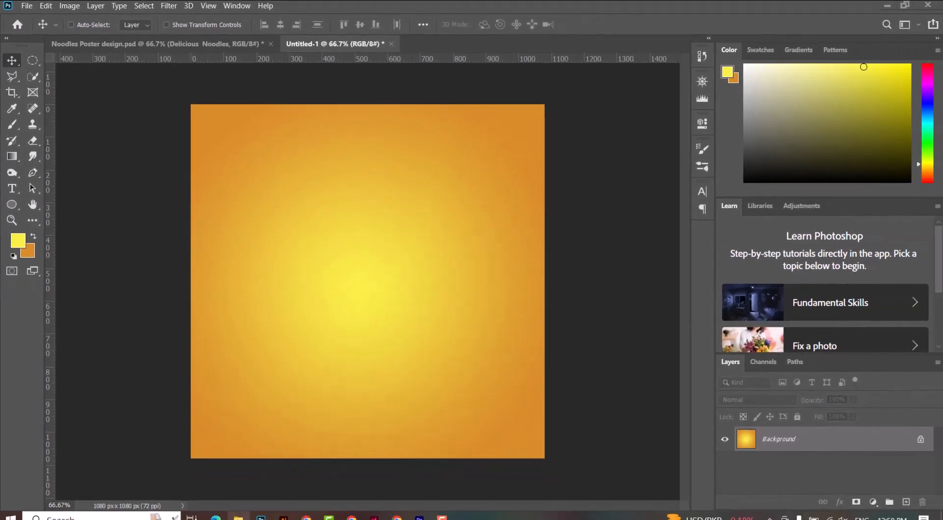
Place the packet image from the noodles poster folder at the centre of the canvas
click(238, 518)
click(705, 156)
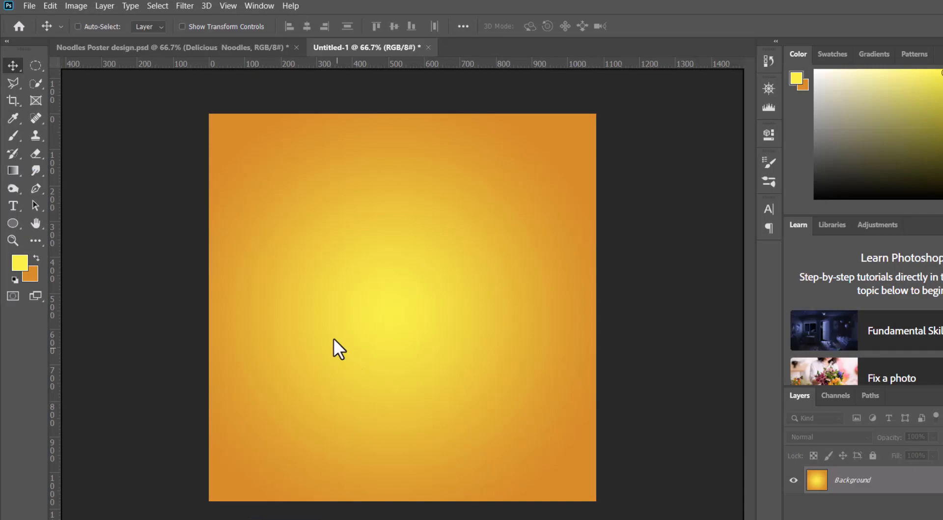
drag(332, 348, 343, 318)
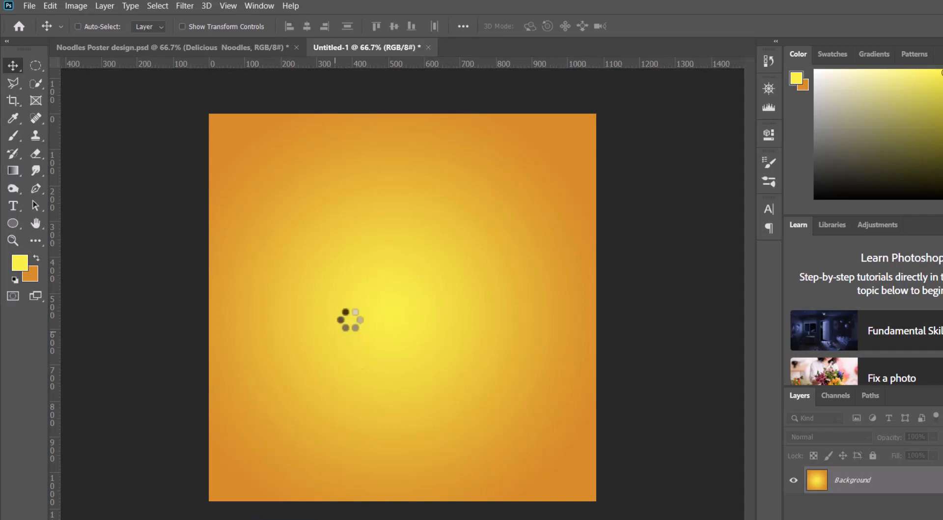
key(Return)
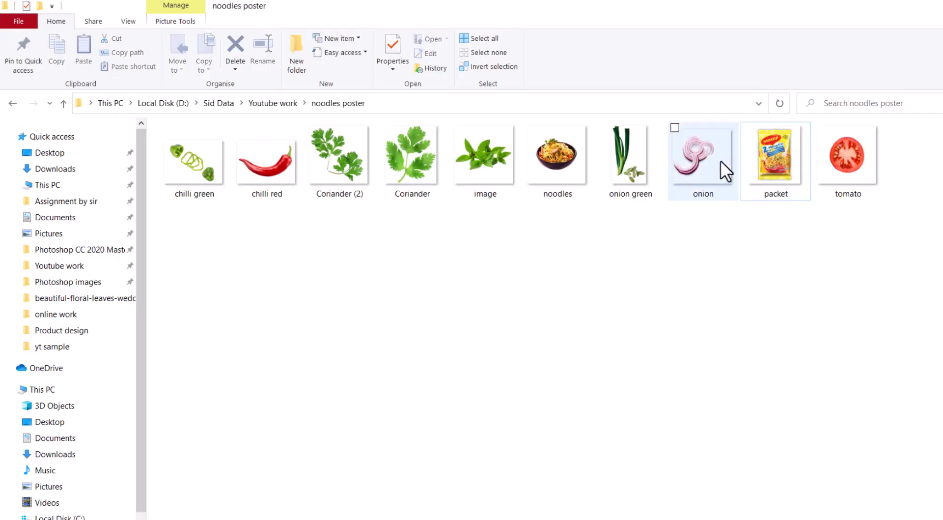
Place the noodles image from the same folder, scale it down and position the bowl over the packet's lower half
click(558, 162)
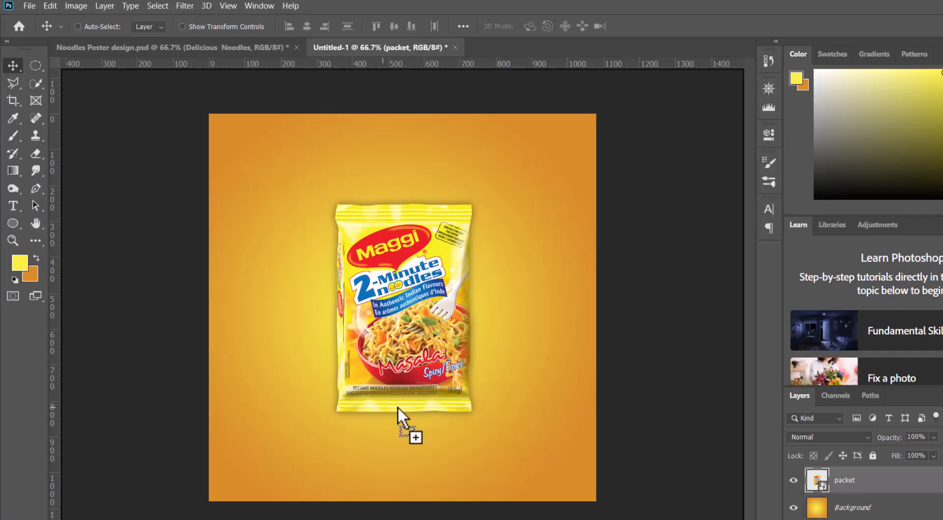
drag(397, 408, 398, 408)
drag(532, 180, 506, 204)
drag(401, 334, 414, 417)
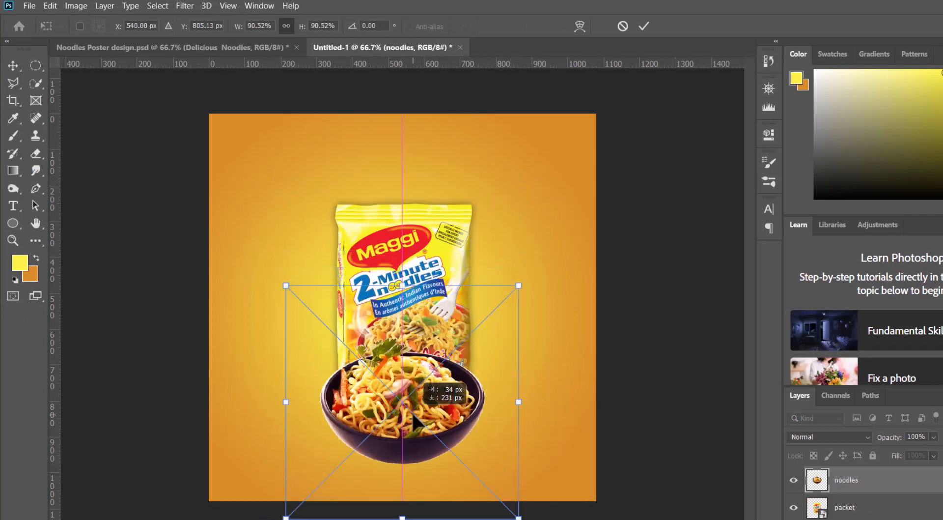
drag(519, 285, 495, 310)
drag(421, 435, 435, 390)
key(Return)
Scale the packet to about 53%, rotate it about -21° and move it behind the bowl's upper-left edge
ctrl+click(455, 252)
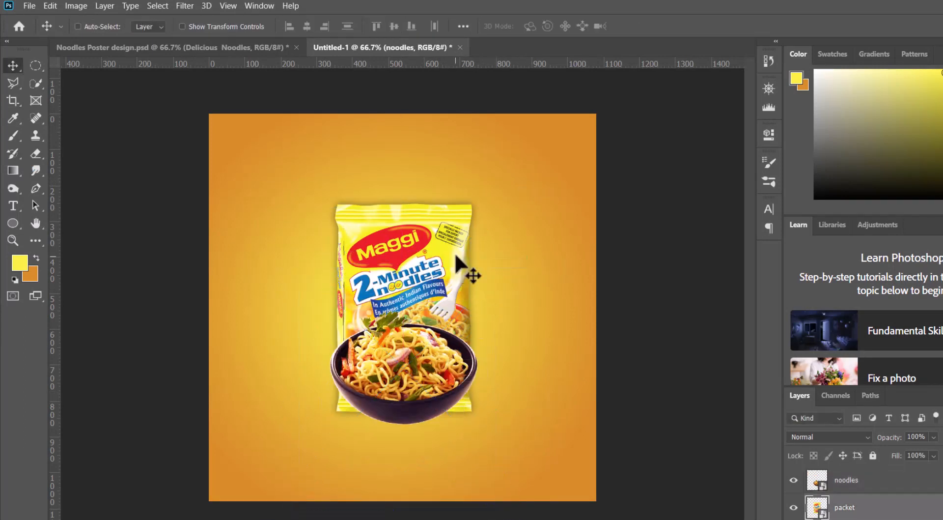
key(ctrl+t)
drag(507, 186, 377, 264)
drag(352, 343, 337, 291)
drag(464, 294, 450, 316)
key(Return)
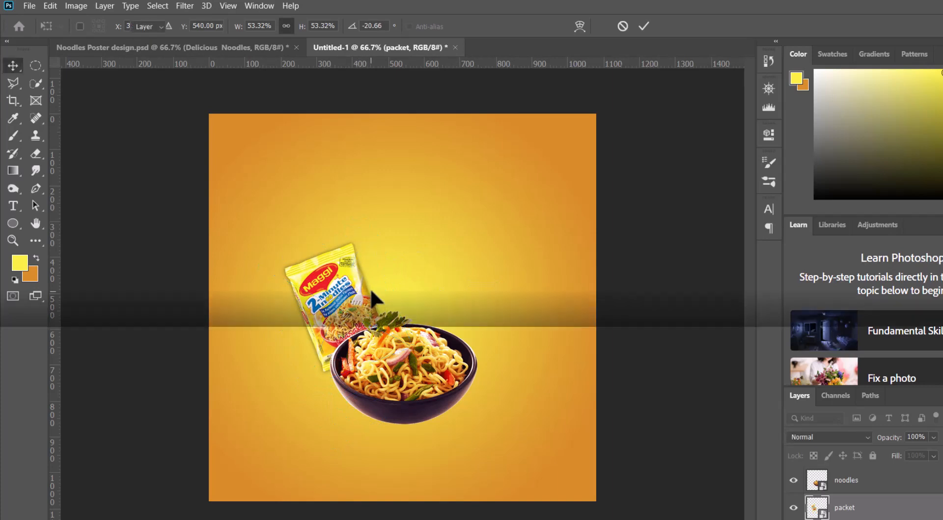
Duplicate the packet, move the copy behind the middle of the bowl and rotate it nearly upright
key(ctrl+j)
key(ctrl+t)
drag(381, 294, 448, 287)
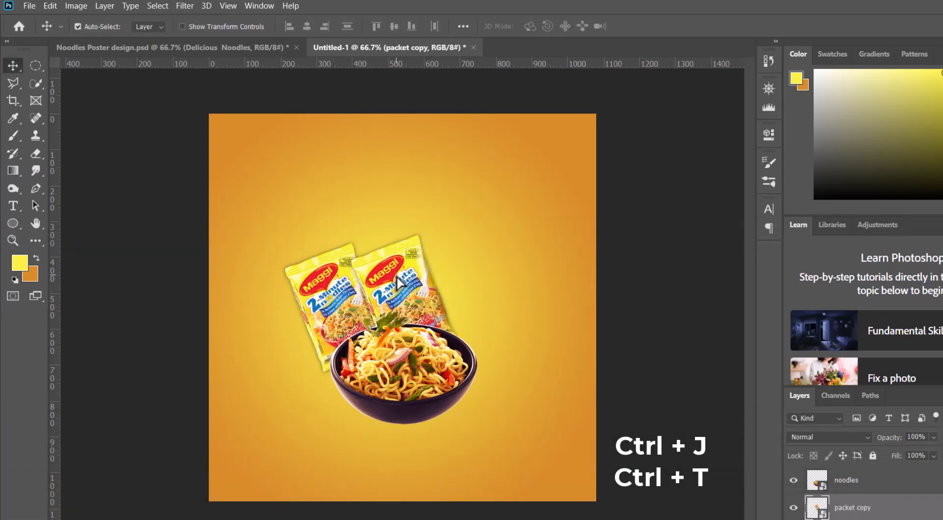
drag(516, 340, 505, 376)
drag(418, 286, 419, 269)
drag(500, 340, 498, 345)
Create a second packet copy, move it behind the bowl's right side and rotate it about 26° to complete the fan
drag(422, 296, 457, 306)
key(Return)
key(ctrl+t)
drag(537, 374, 501, 400)
mouse_move(478, 323)
mouse_down()
mouse_move(484, 309)
mouse_move(486, 317)
mouse_up()
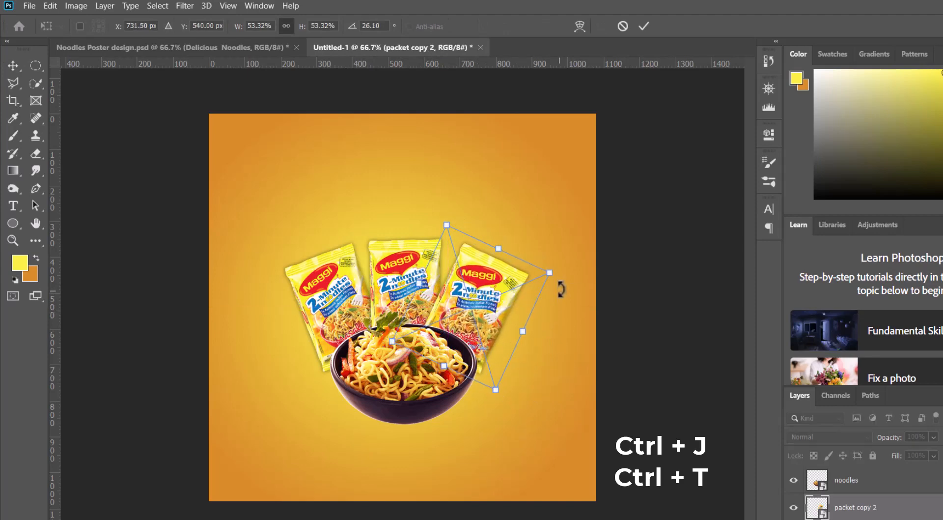
drag(560, 290, 559, 287)
key(Return)
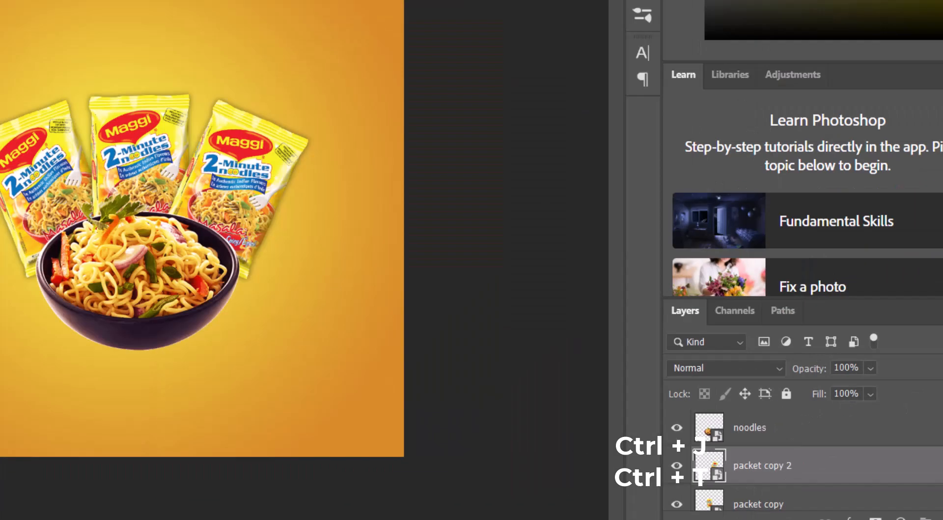
Add a new layer below the packet copy layer and choose a flattened 300 px brush with 0% hardness
scroll(873, 516, down, 3)
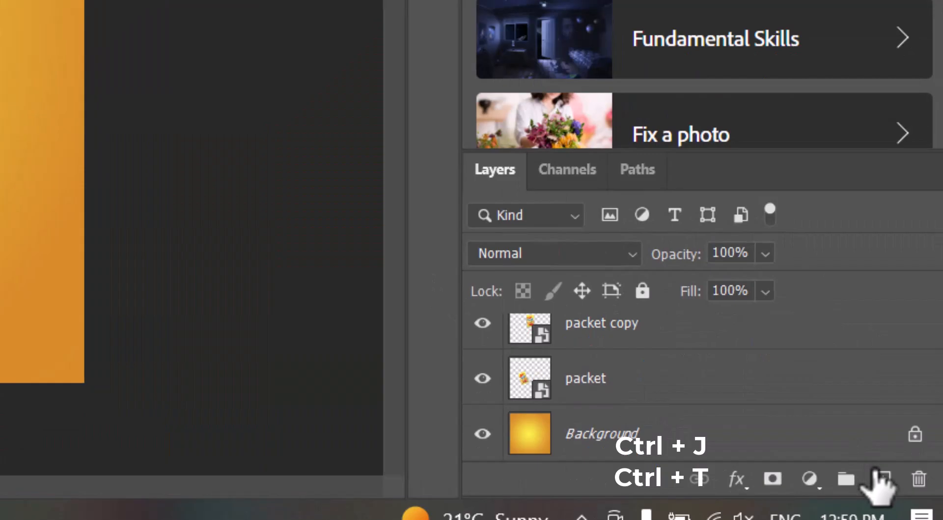
click(883, 478)
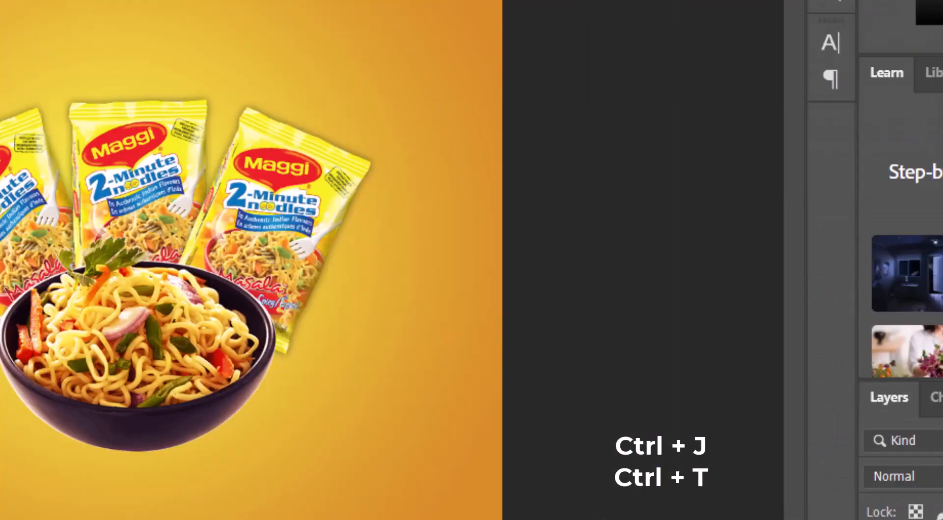
click(21, 239)
click(170, 48)
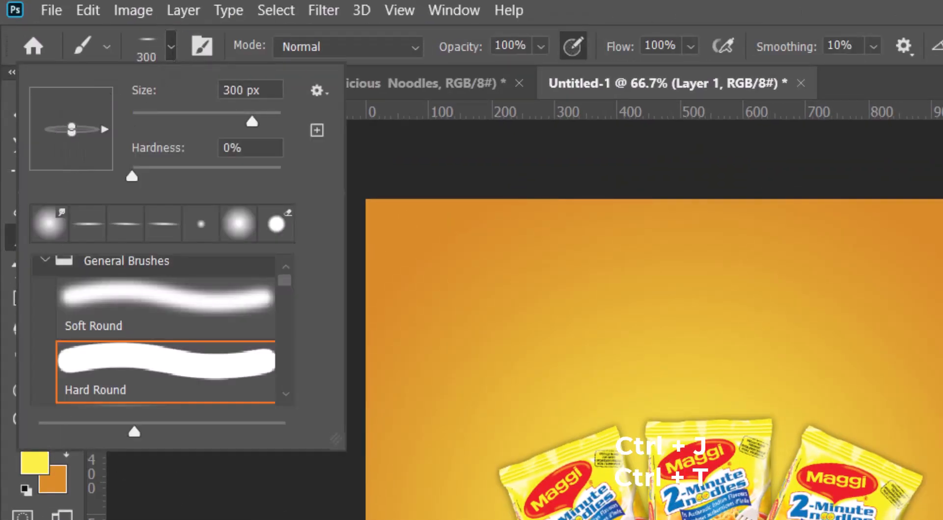
key(Return)
Paint a soft black (000000) shadow under the bowl and set the shadow layer's opacity to 80%
click(35, 457)
click(615, 402)
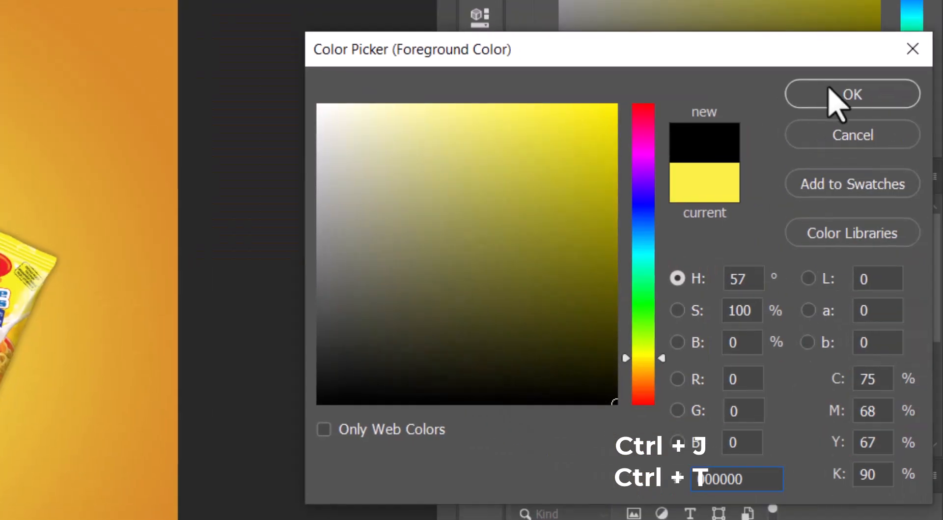
click(832, 90)
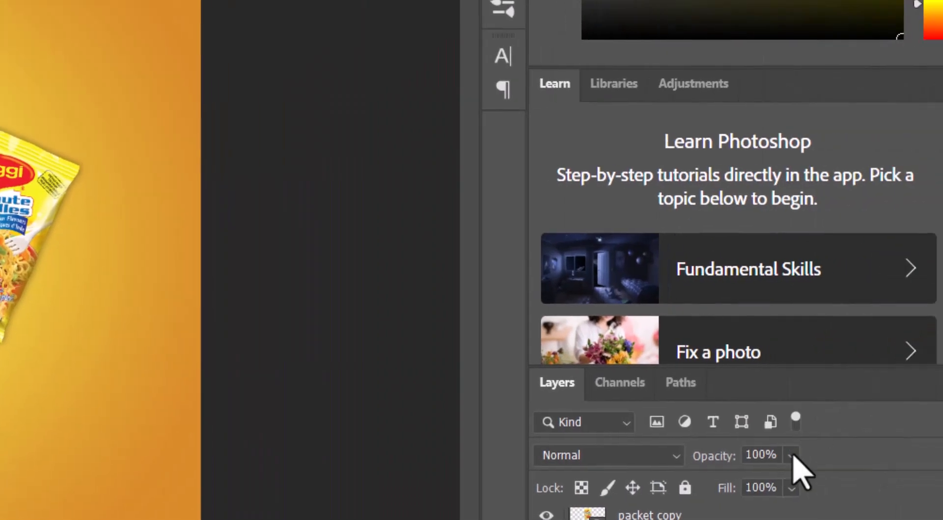
drag(792, 456, 797, 480)
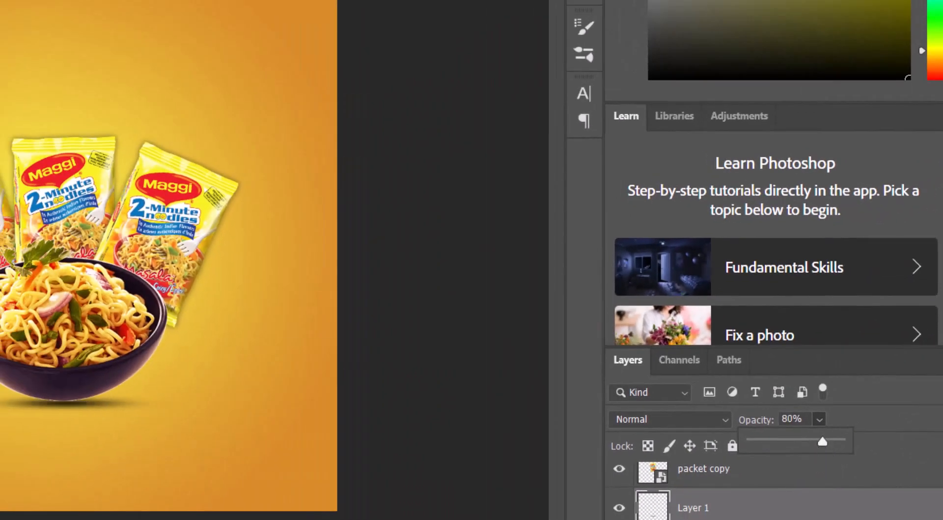
click(774, 509)
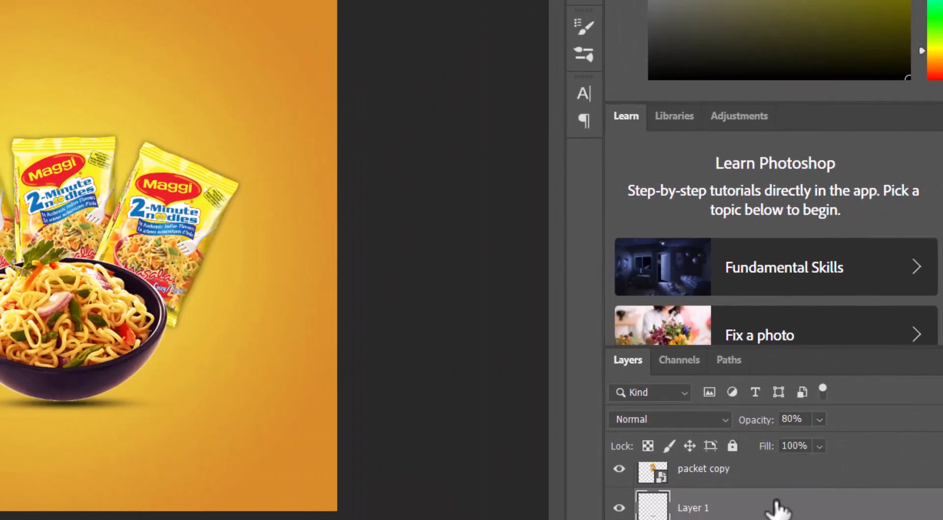
Add the centred two-line text "Delicious Noodles" above the packets, on a layer over the noodles layer
scroll(775, 508, up, 3)
click(771, 442)
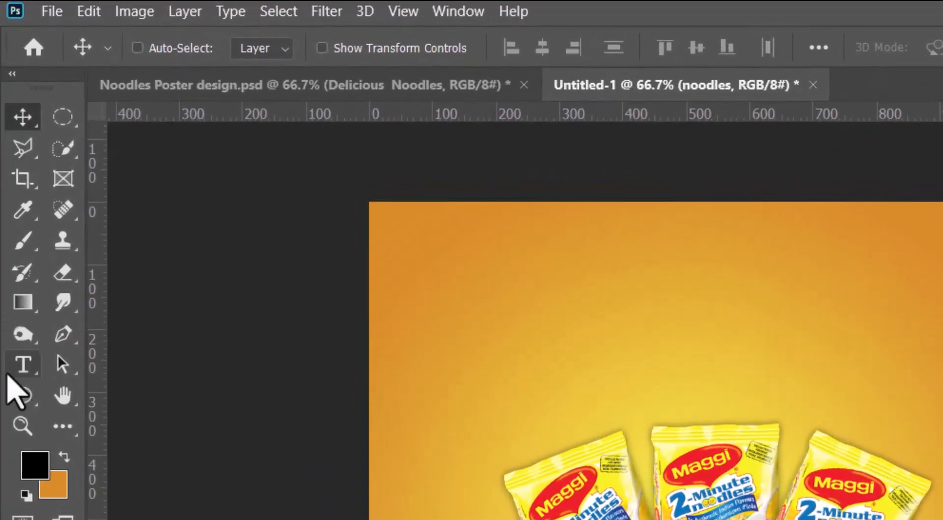
click(20, 366)
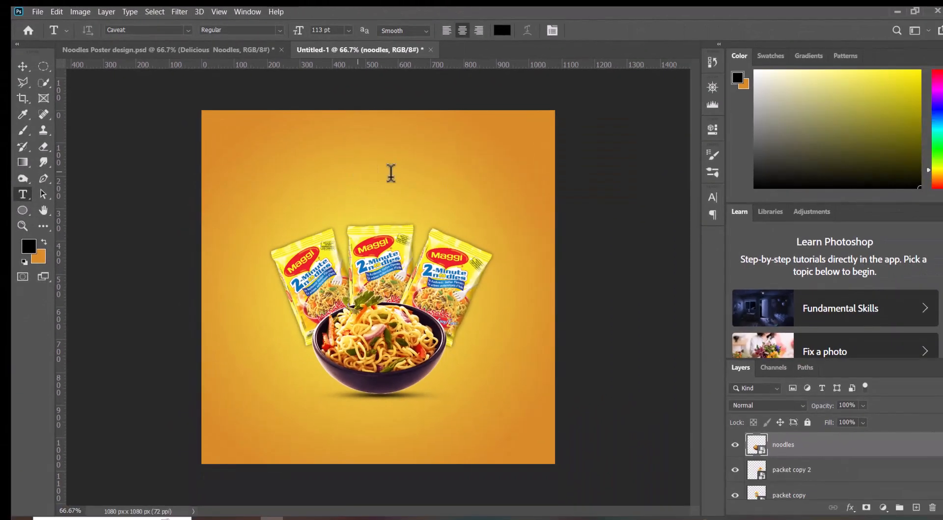
click(360, 168)
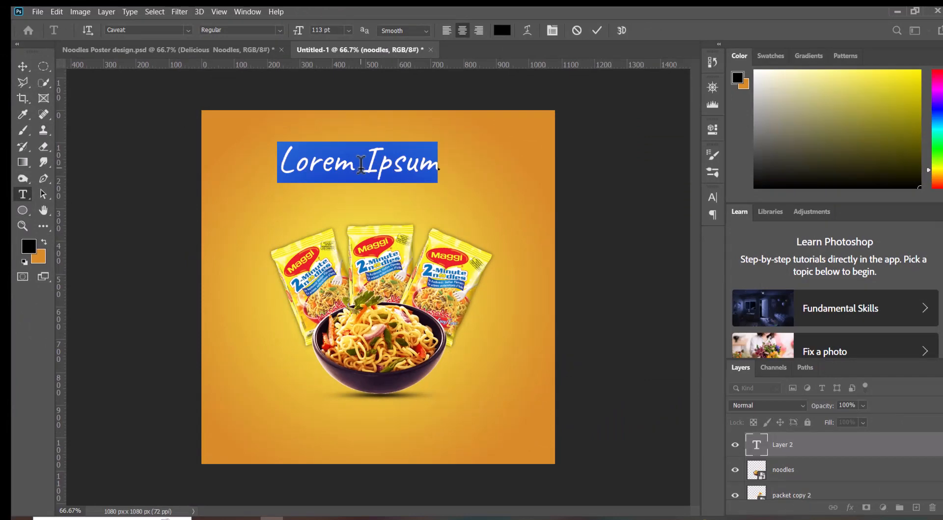
text(Noo)
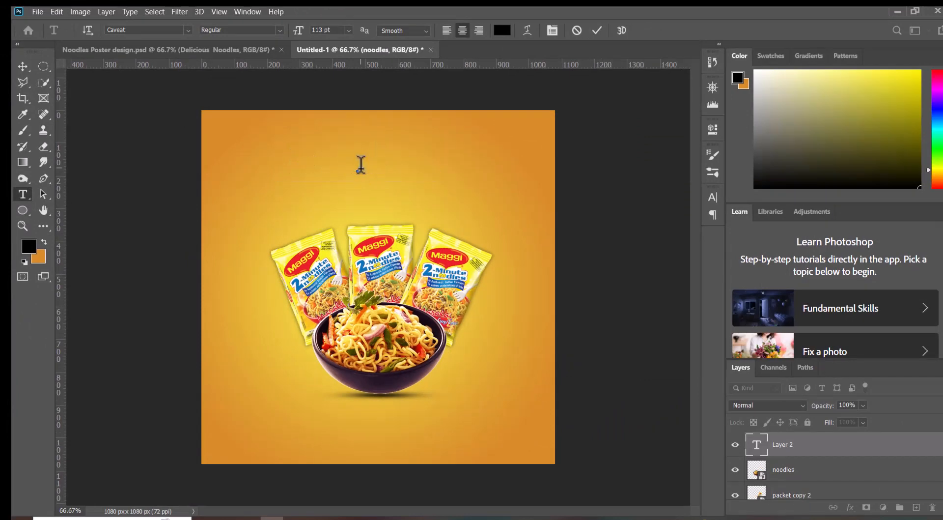
text(Delicio)
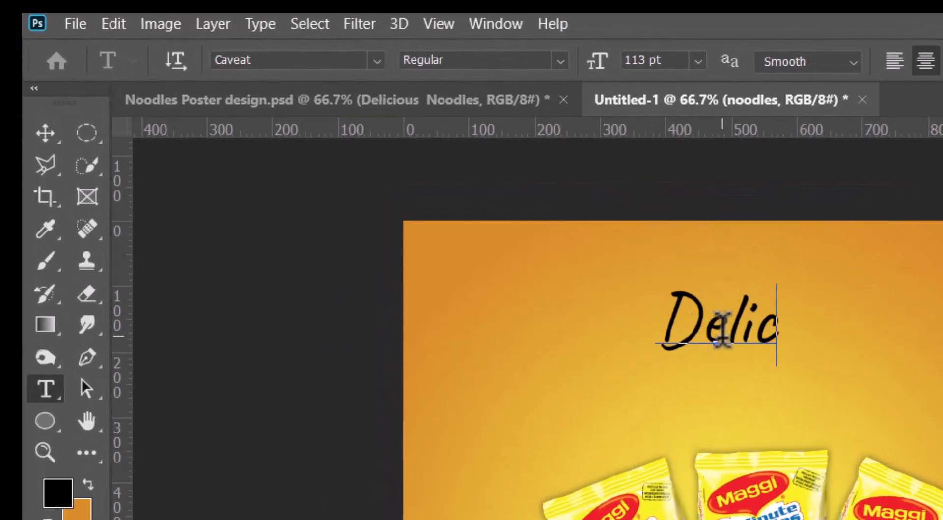
text(us)
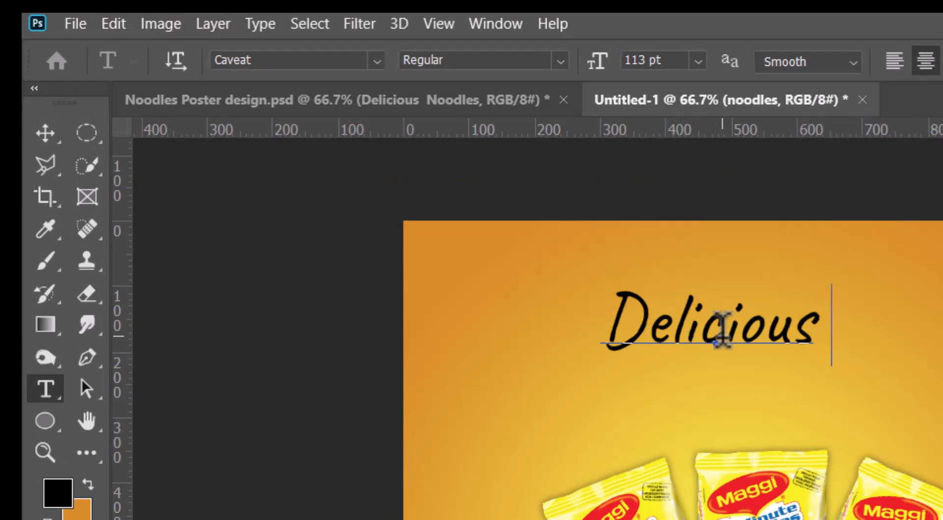
text(Noodles)
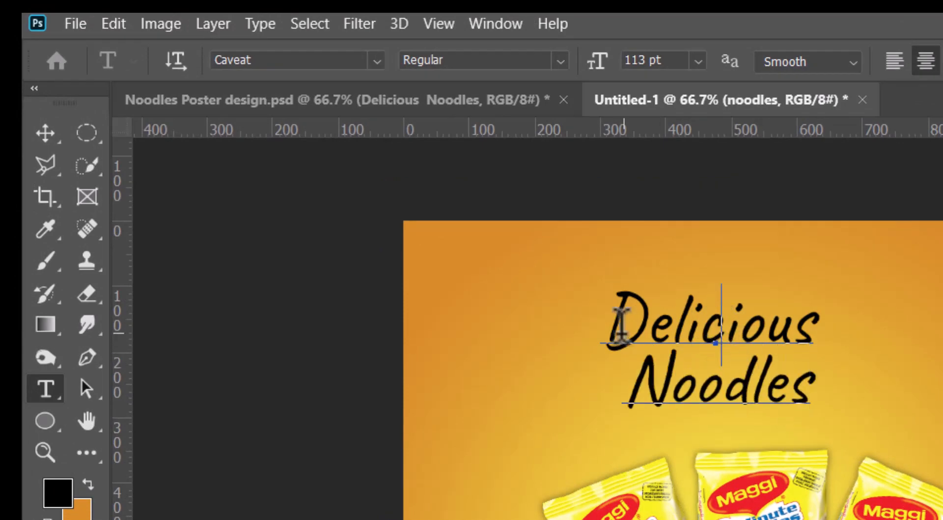
Set the word "Delicious" in the Anydore font at 148 pt
drag(609, 322, 884, 309)
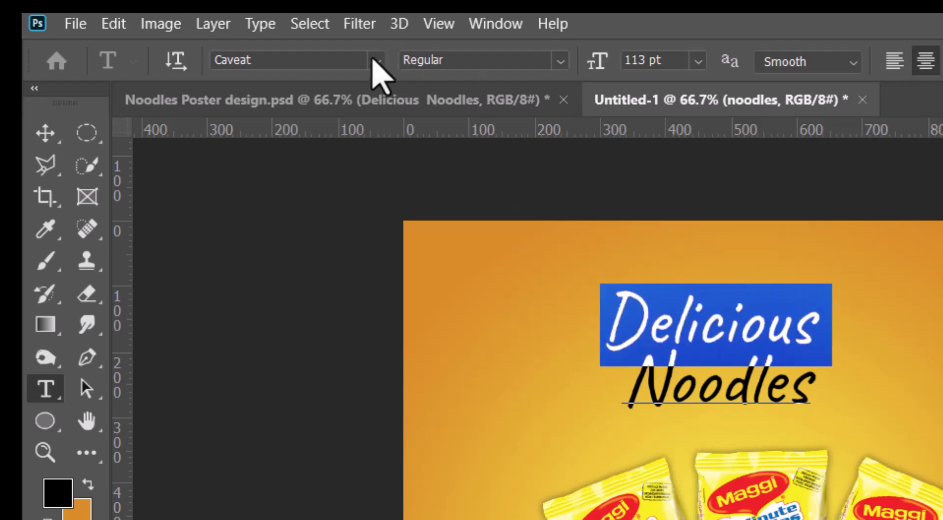
click(377, 61)
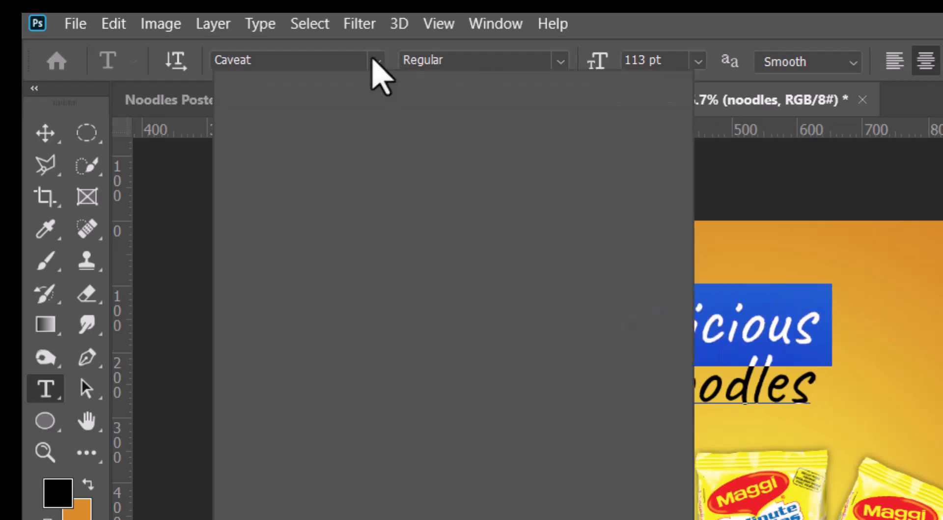
click(387, 123)
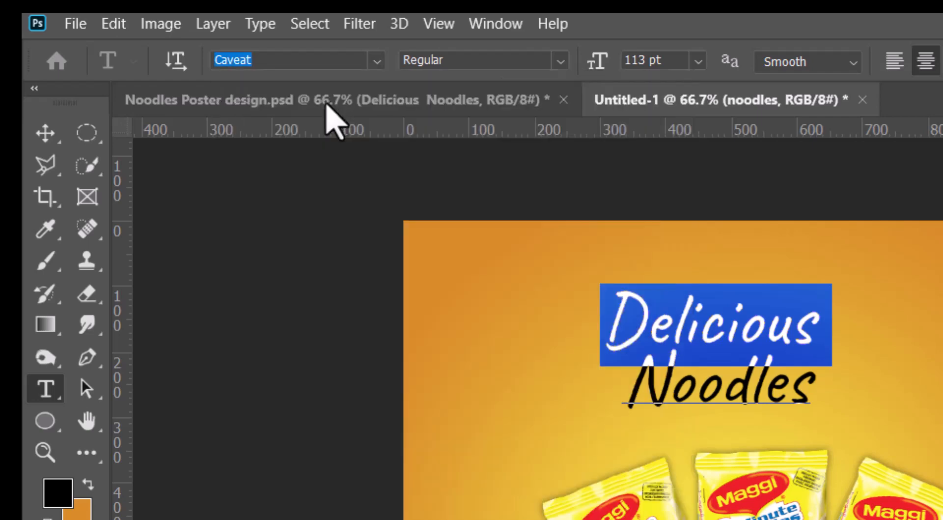
click(377, 61)
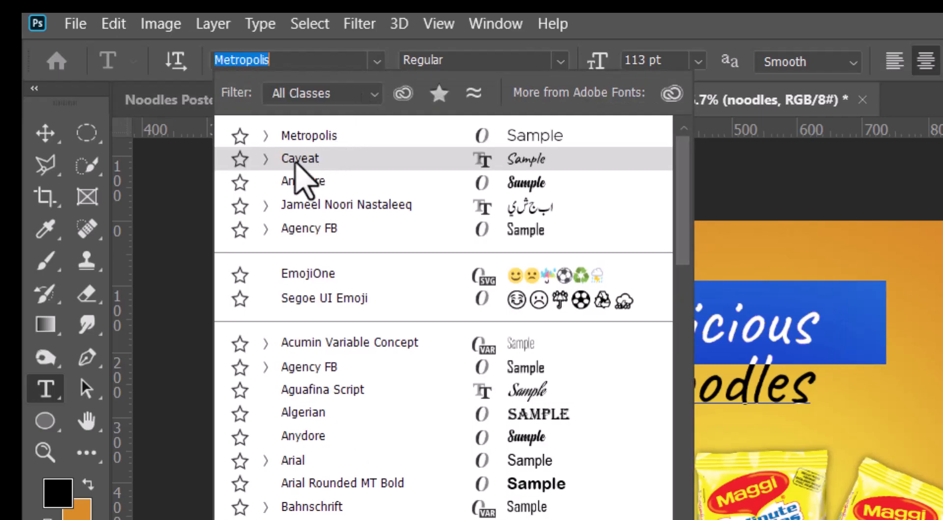
click(285, 181)
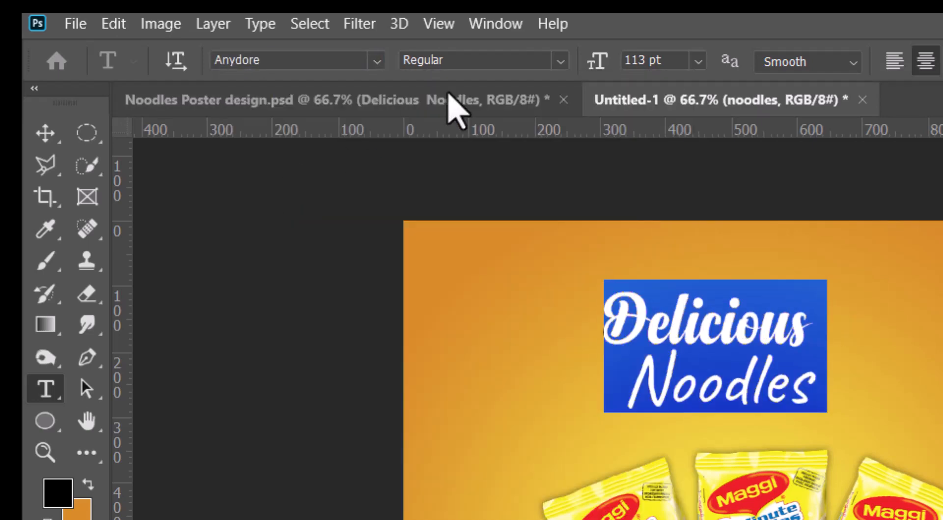
drag(600, 64, 644, 68)
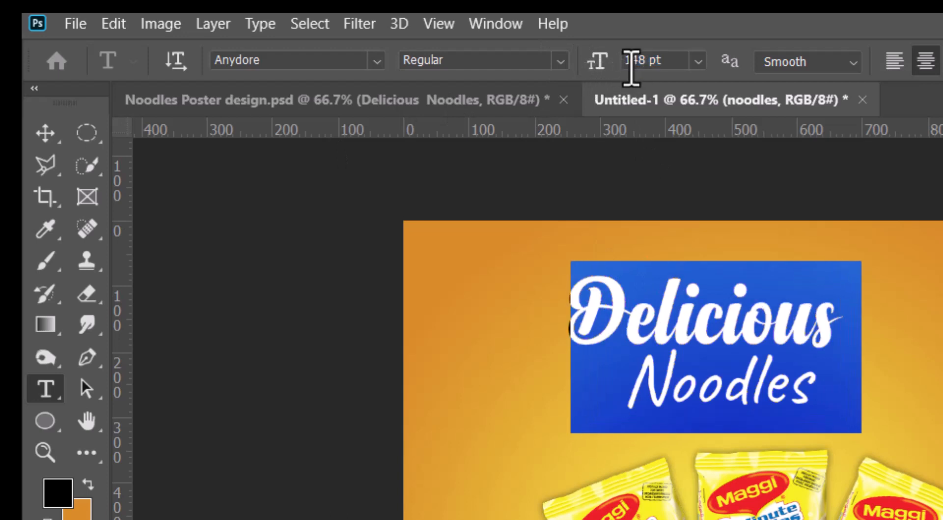
Enlarge the word "Noodles" slightly and move the whole headline closer to the poster's centre above the packets
click(706, 385)
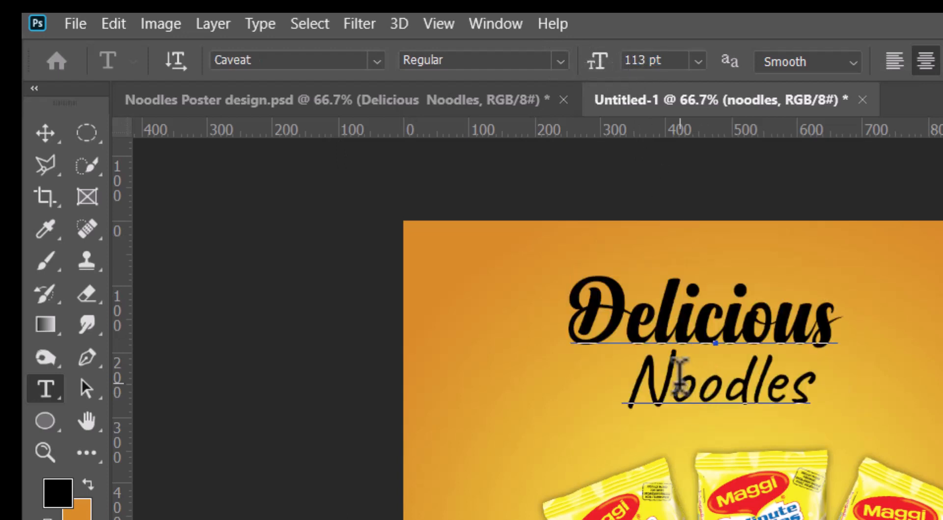
drag(625, 388, 845, 405)
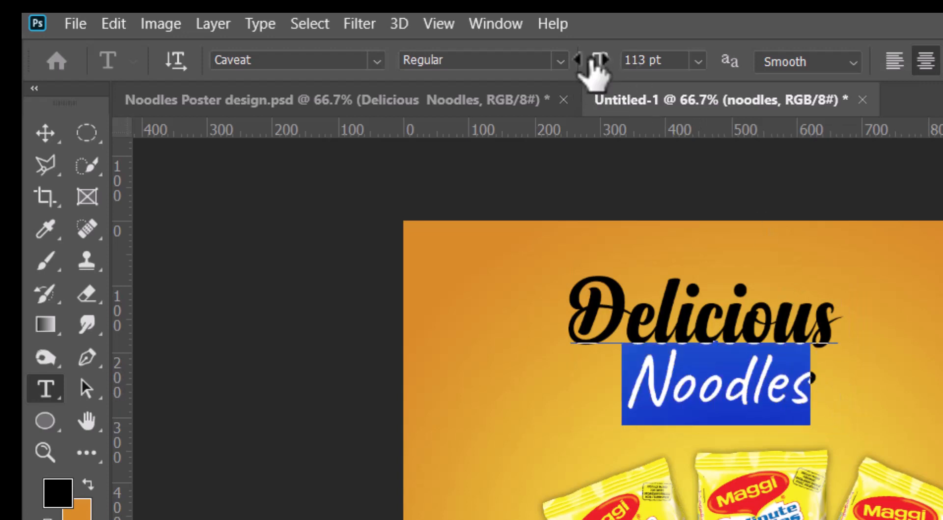
drag(597, 63, 614, 63)
click(45, 132)
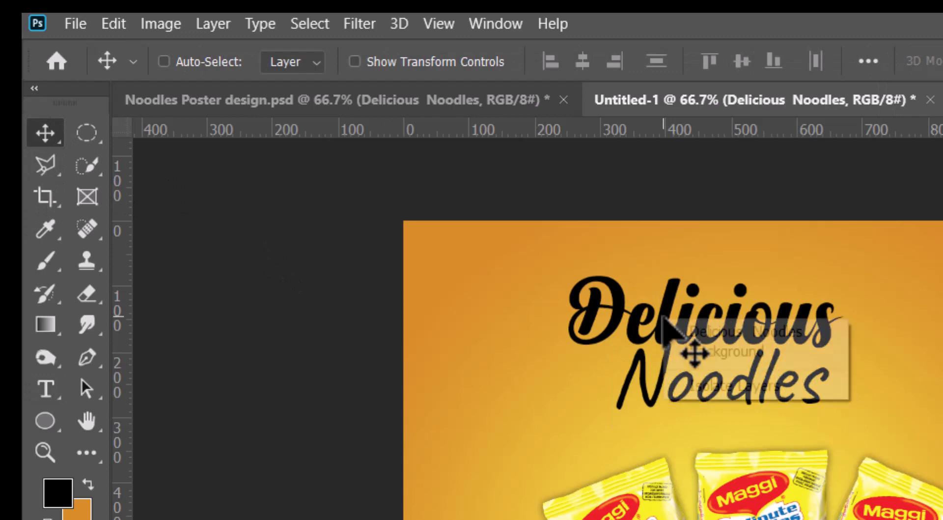
drag(667, 326, 728, 340)
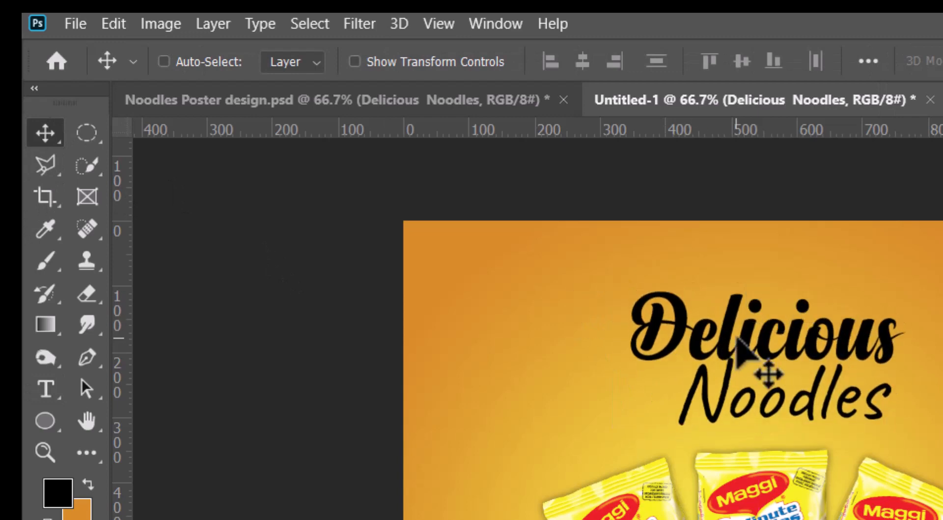
key(t)
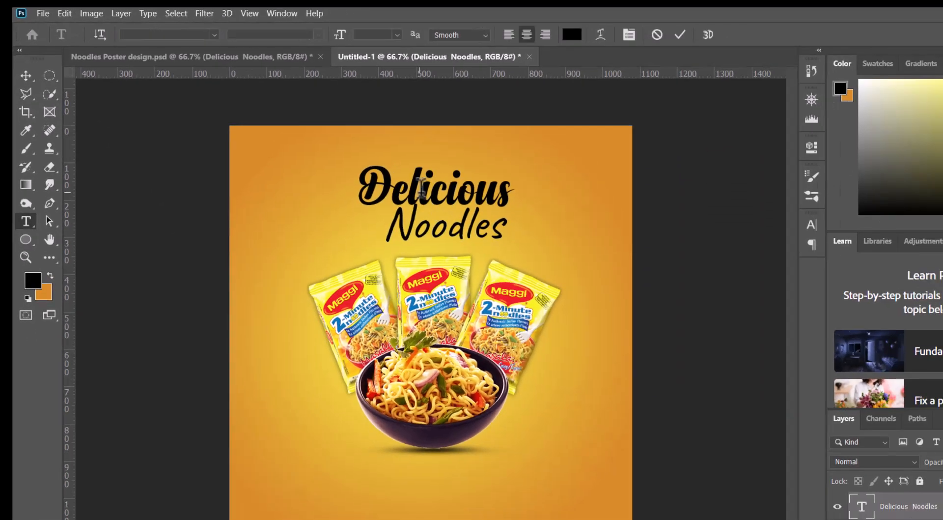
click(421, 187)
key(ctrl+a)
key(BackSpace)
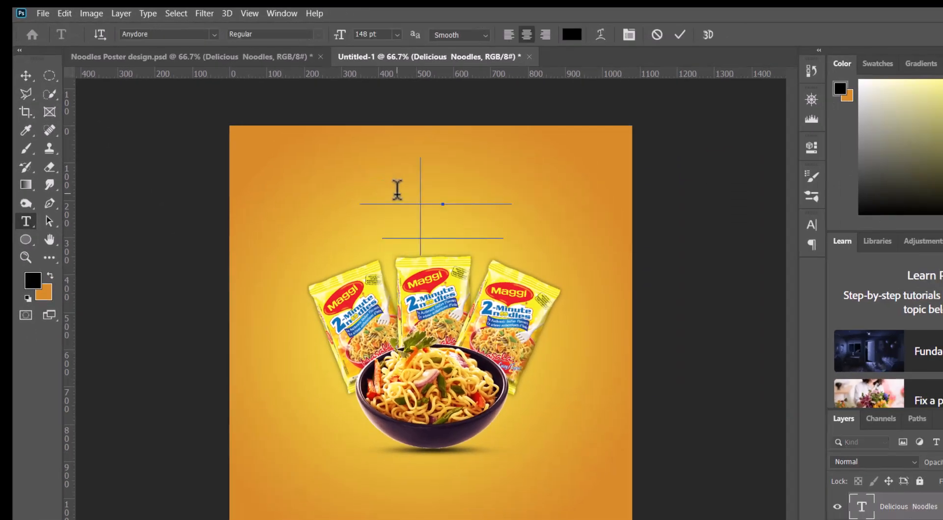
key(ctrl+z)
Reduce the word "Delicious" to 127 pt and colour it white
drag(363, 191, 511, 189)
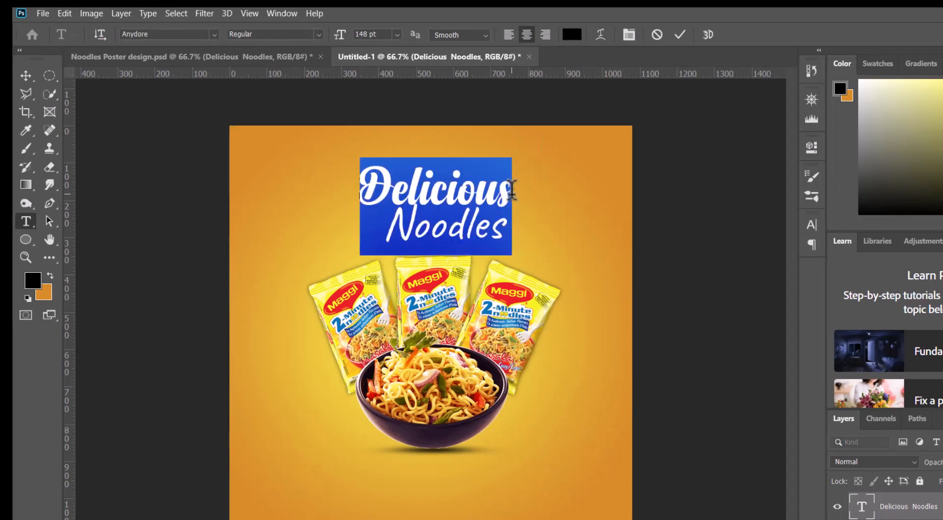
drag(341, 36, 330, 37)
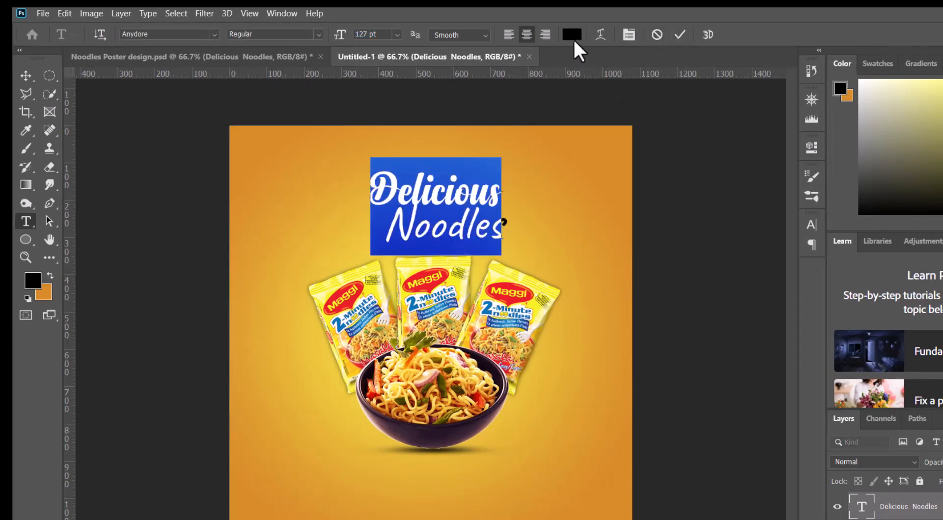
click(573, 36)
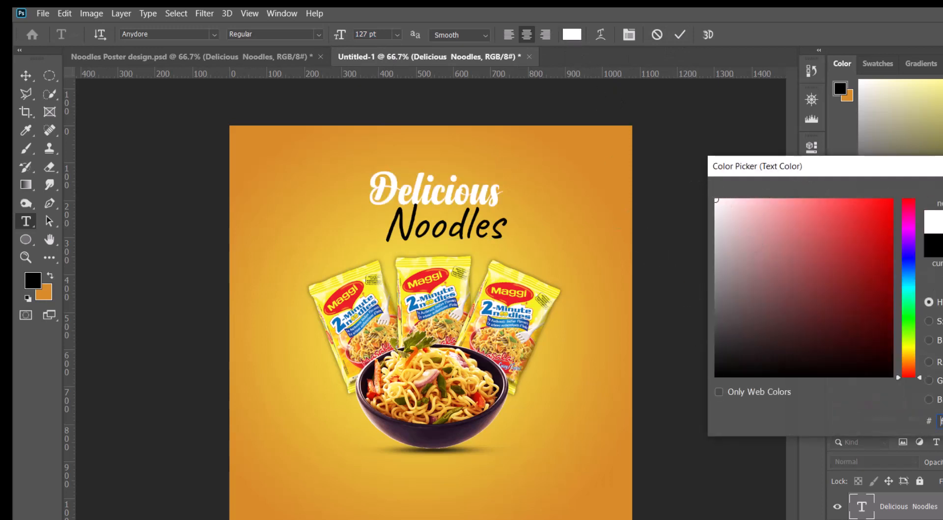
key(Return)
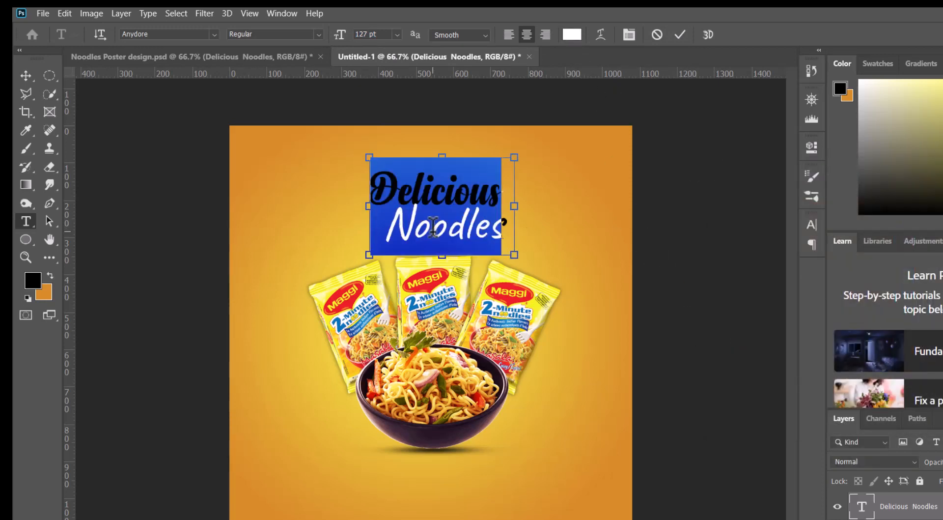
Colour the complete two-line headline text white and finish editing it
key(ctrl+a)
click(572, 34)
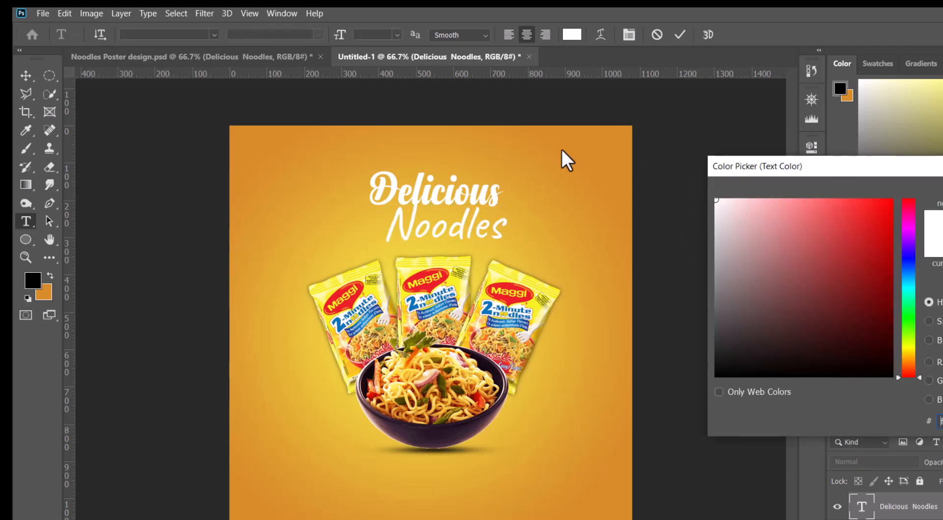
key(Return)
click(680, 35)
click(26, 75)
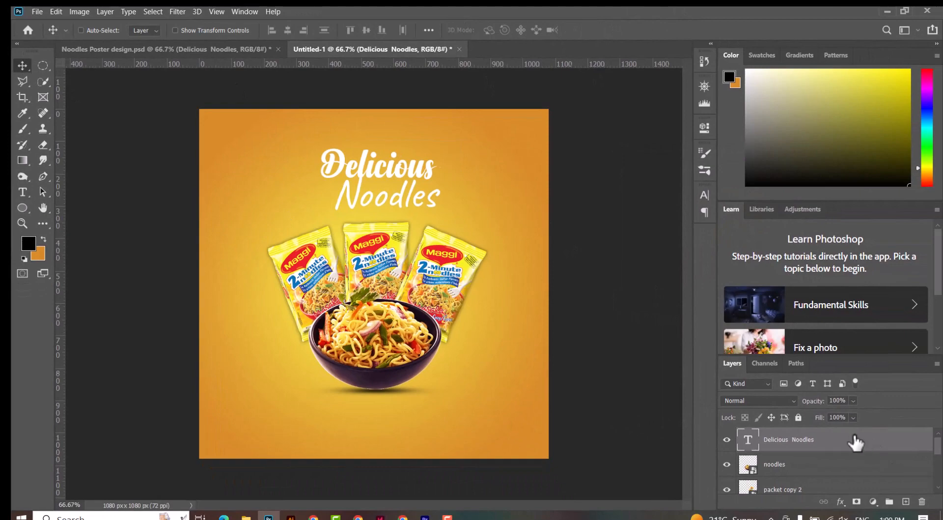
Give the headline layer a black drop shadow with 67% opacity, 90° angle, 9 px distance and 6 px size
right_click(855, 438)
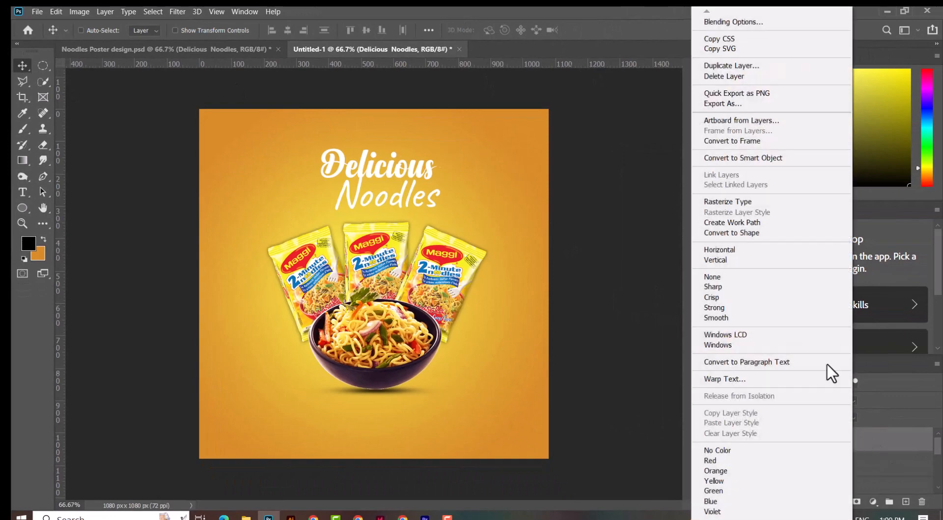
click(755, 25)
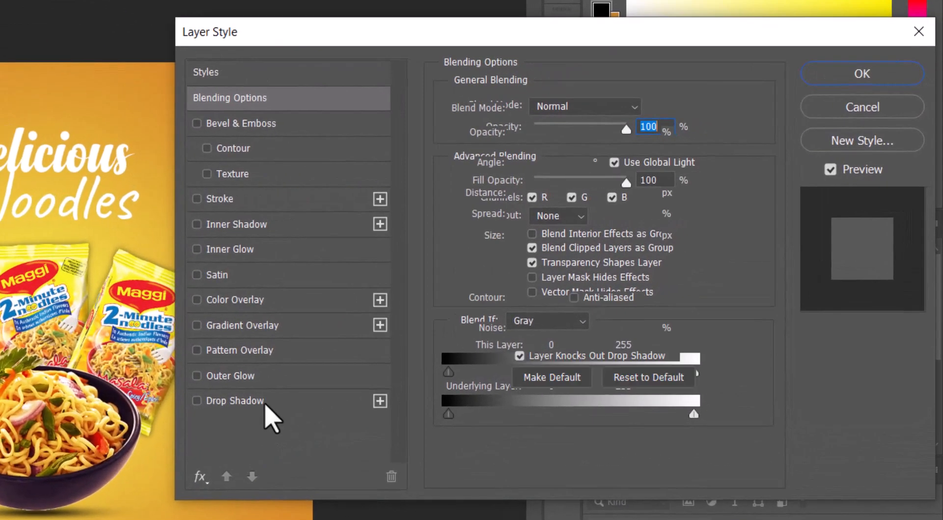
click(263, 405)
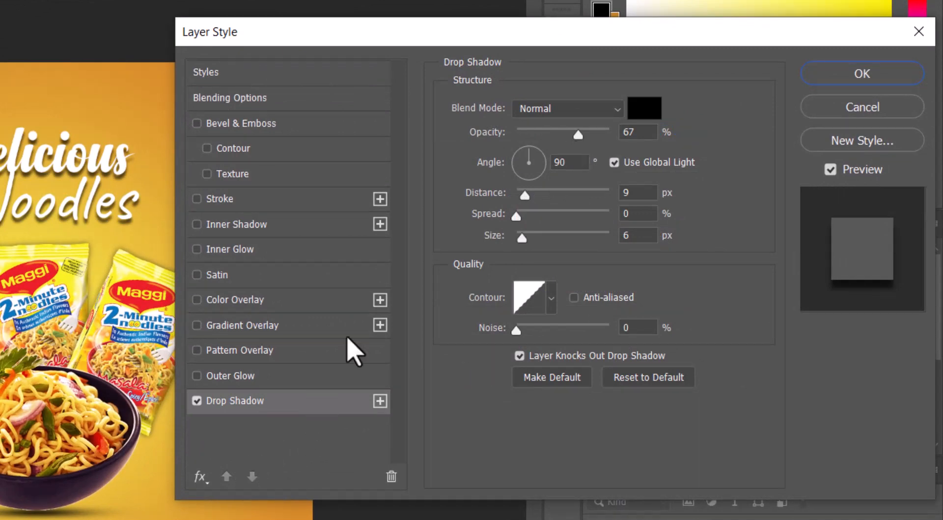
drag(642, 139, 613, 139)
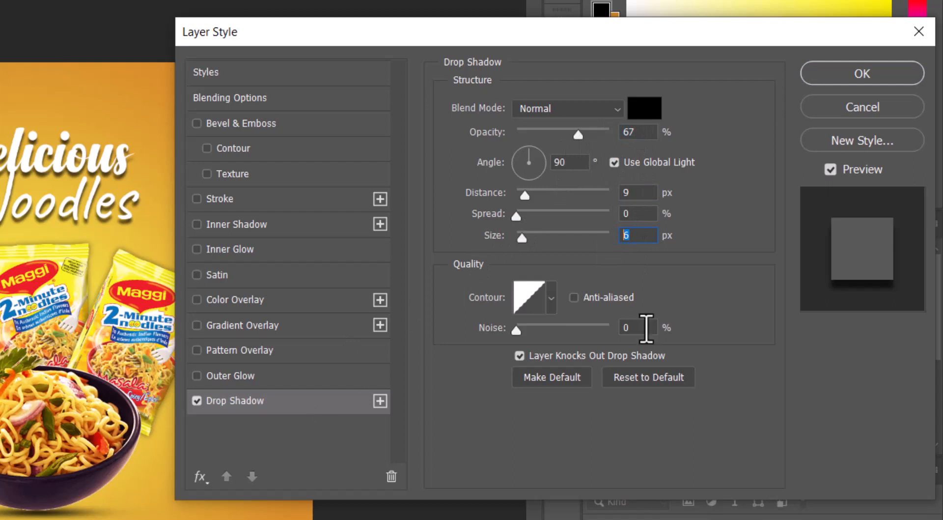
Add a 3 px outside stroke in orange (d78c29) to the headline layer and centre the headline horizontally on the canvas
click(249, 205)
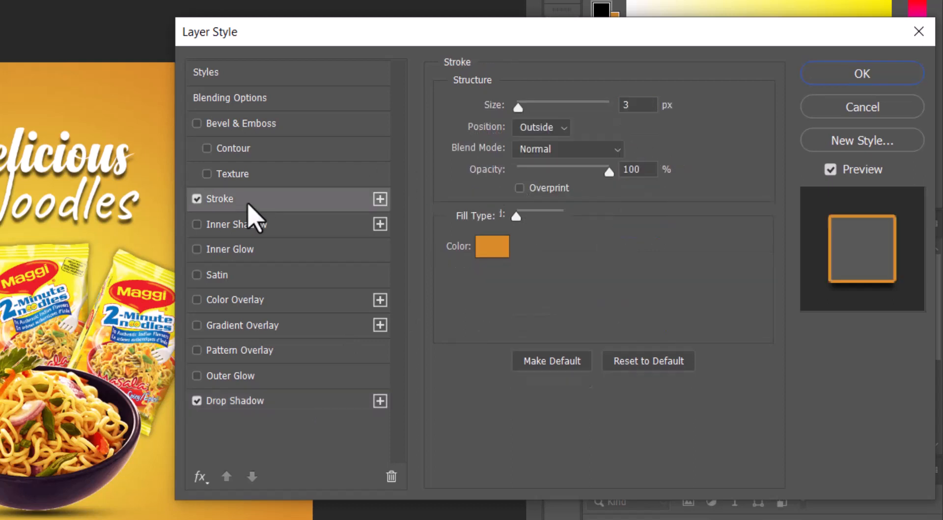
click(494, 247)
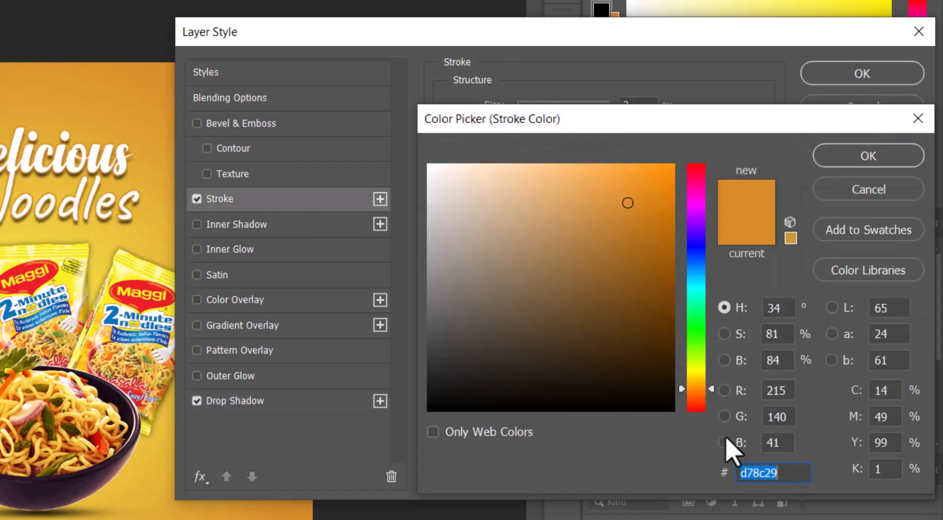
click(848, 153)
click(643, 107)
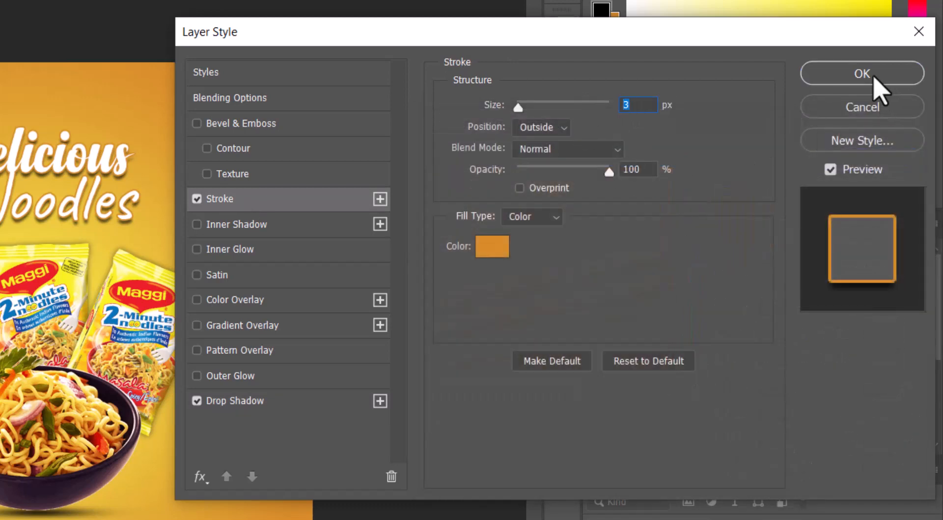
key(Return)
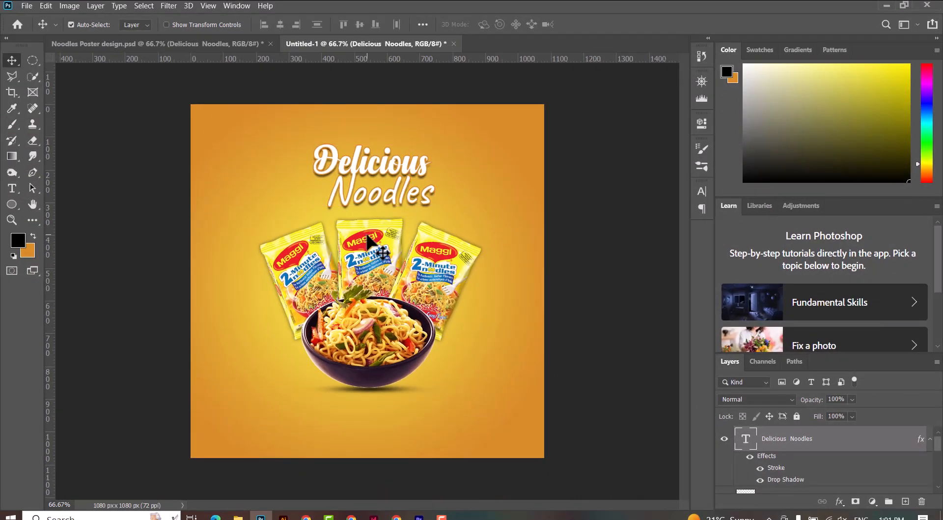
key(ctrl+a)
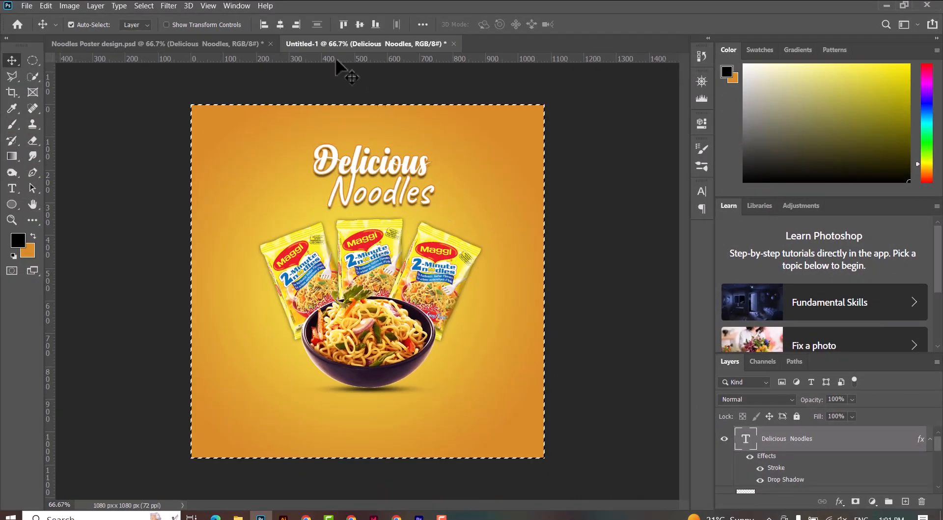
ctrl+click(280, 25)
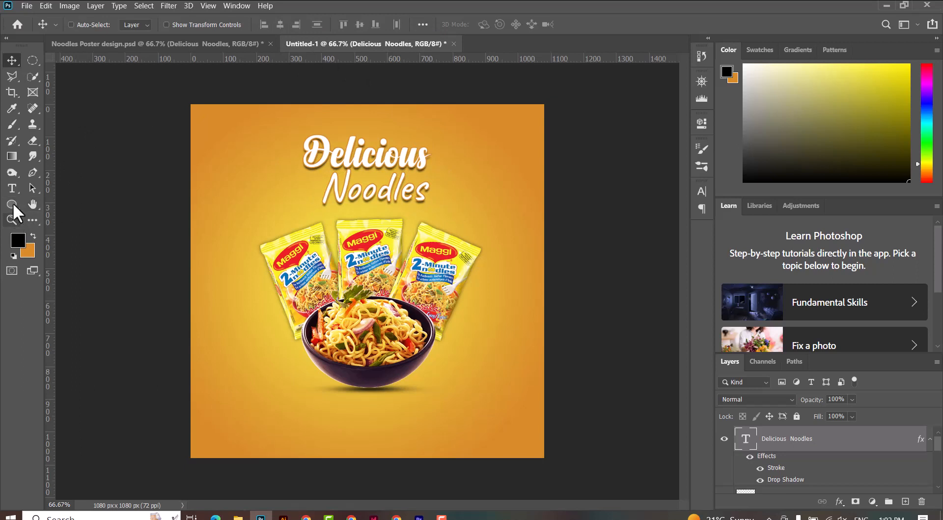
Draw a black horizontal line about 389 px long with 2 px weight below the bowl, using the Line tool
right_click(13, 202)
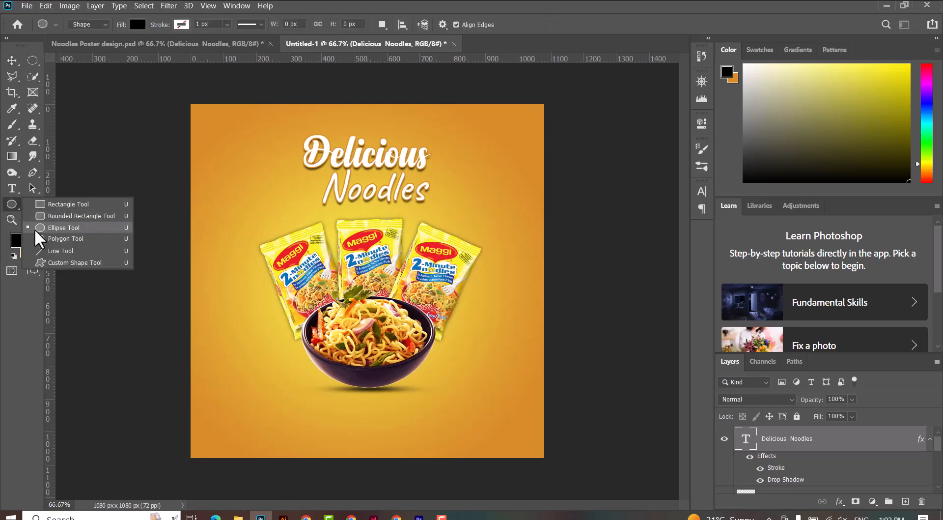
click(54, 226)
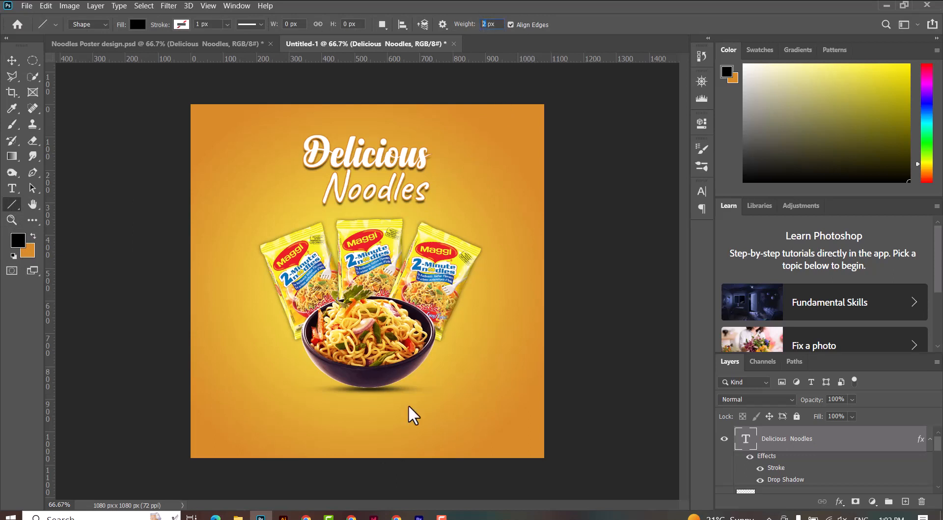
drag(317, 423, 425, 427)
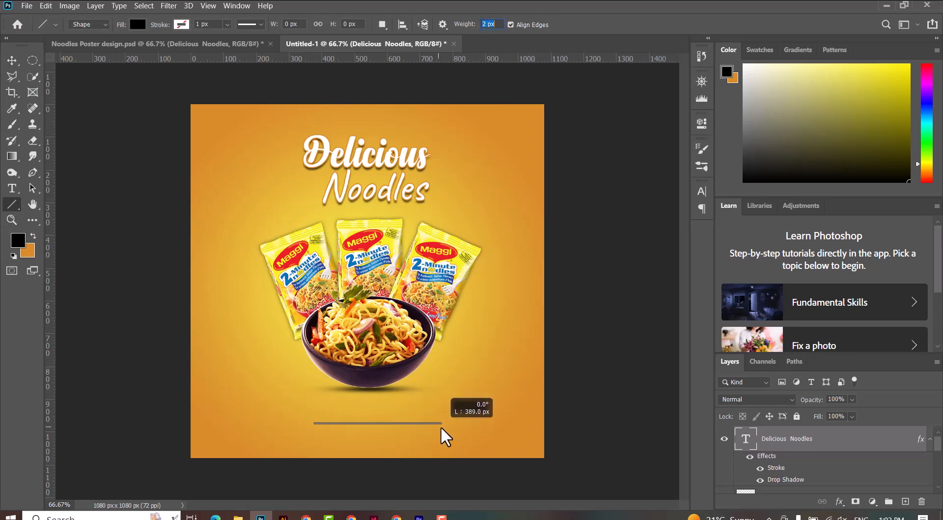
drag(444, 408, 444, 408)
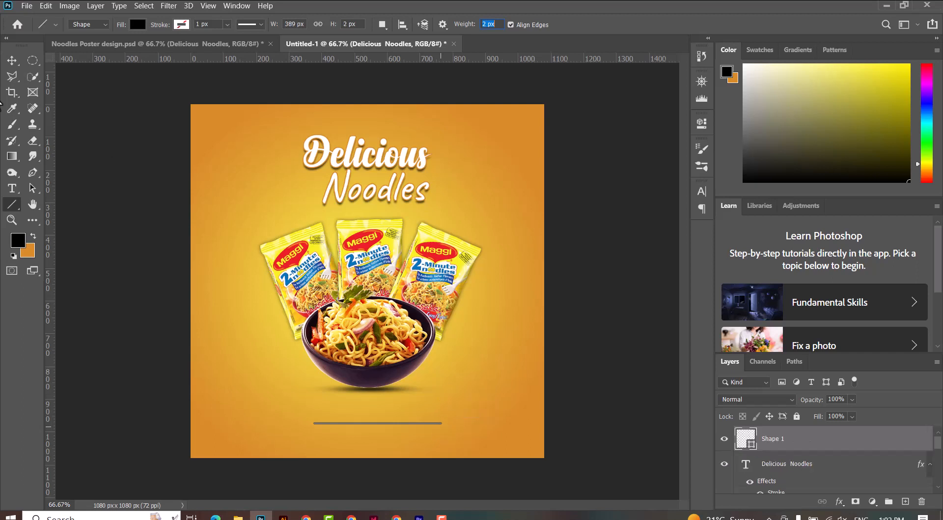
Centre the line below the bowl horizontally on the canvas and clear the selection
click(12, 60)
key(ctrl+a)
click(280, 25)
key(ctrl+d)
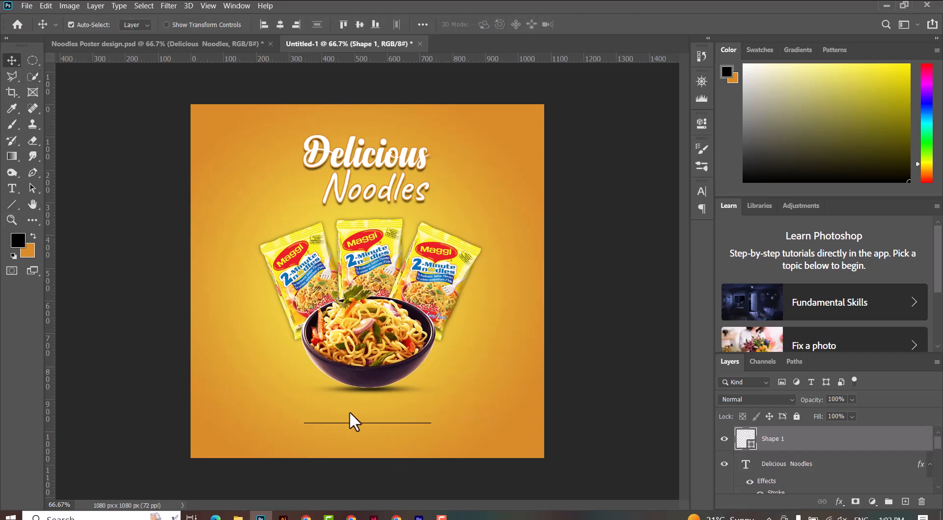
key(t)
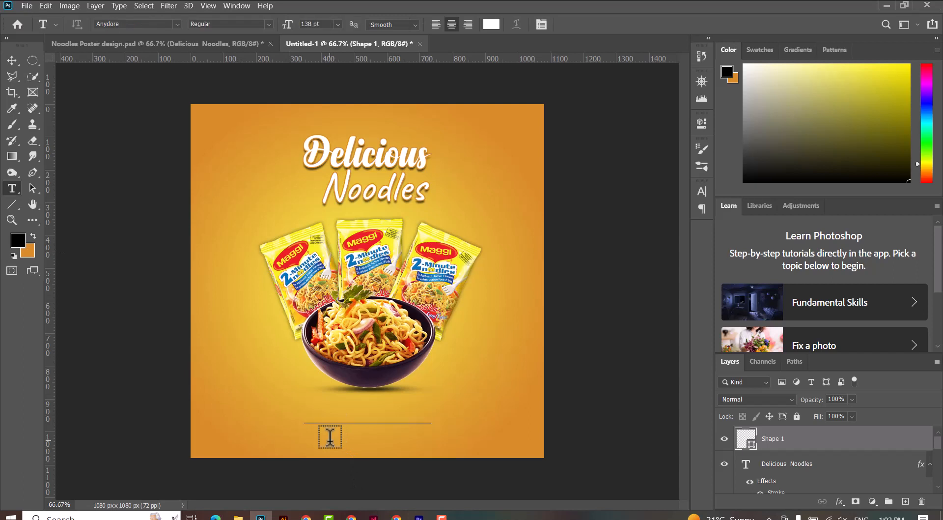
click(330, 435)
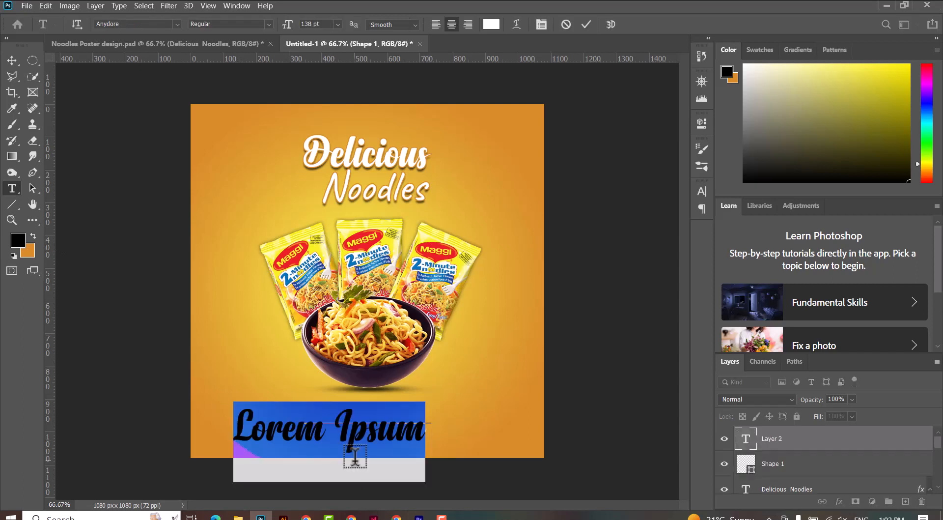
text(www.)
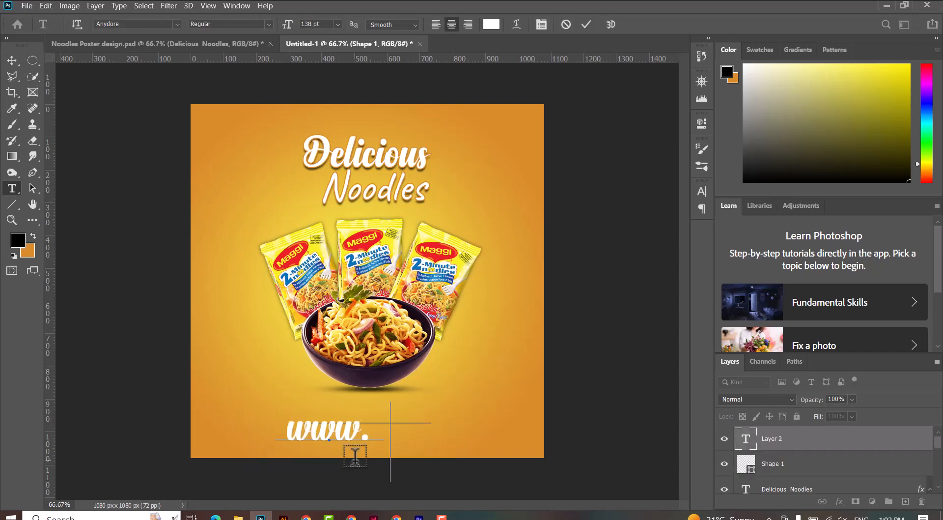
text(website.com)
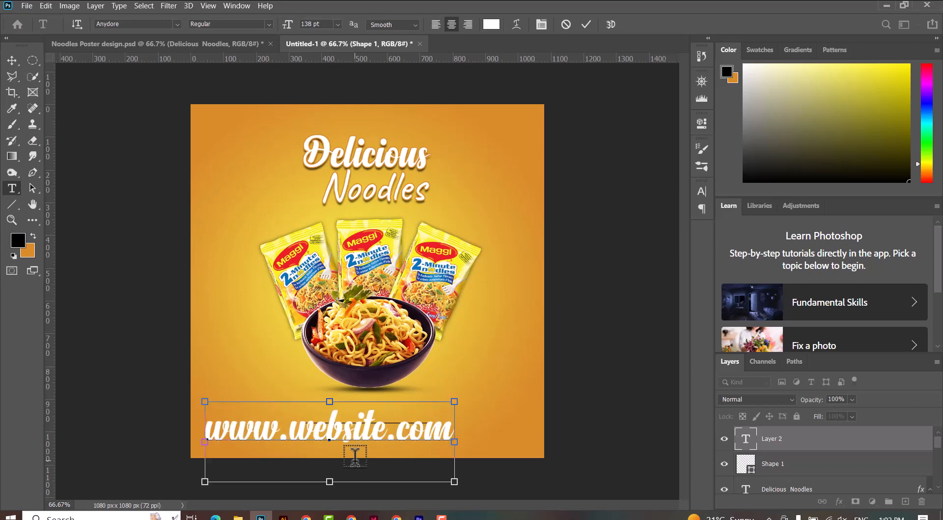
Set the website text in the Metropolis font at 30 pt
key(ctrl+a)
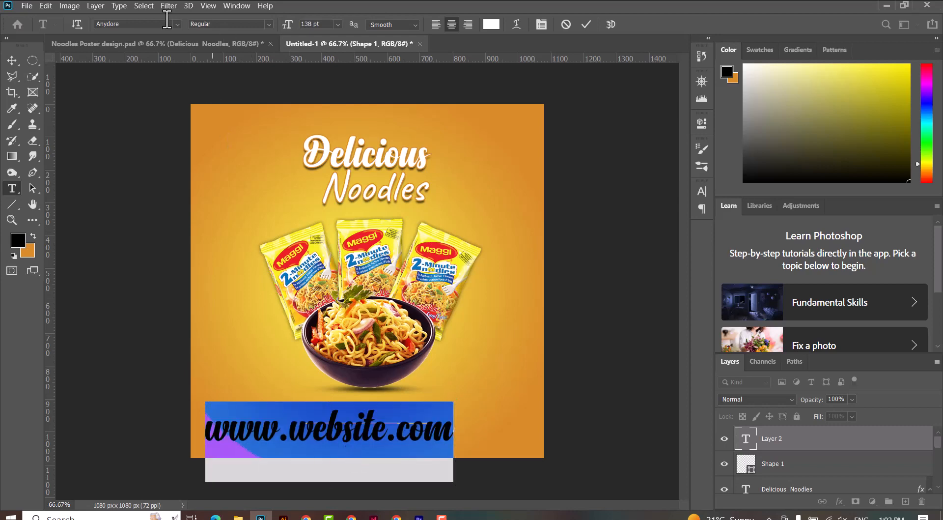
click(175, 24)
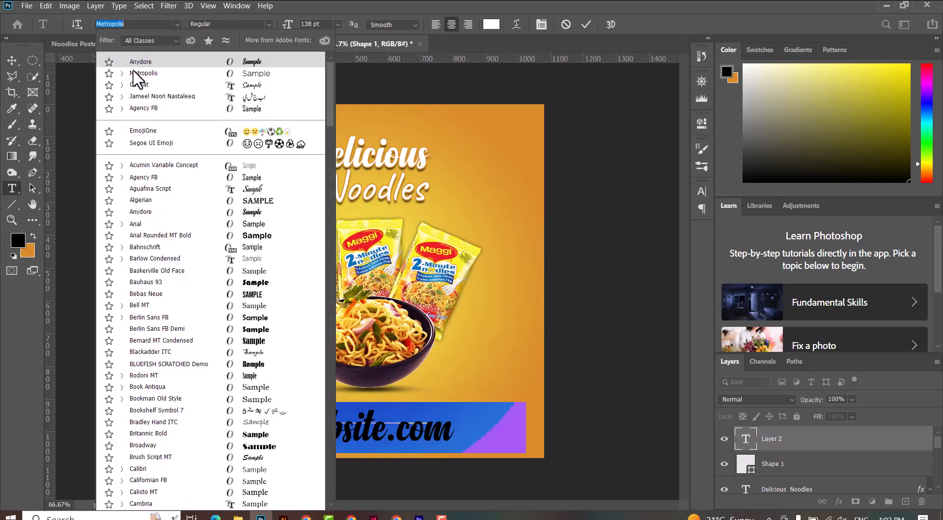
click(138, 73)
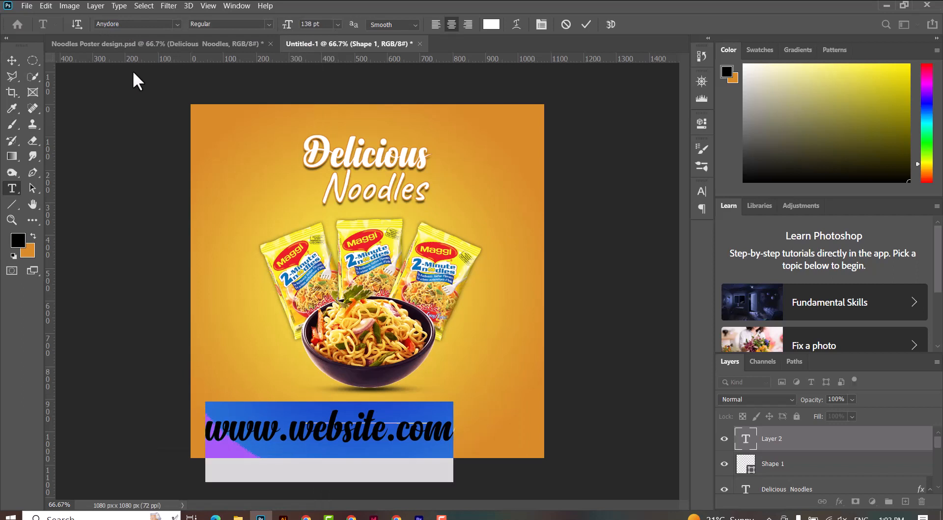
click(338, 24)
click(330, 149)
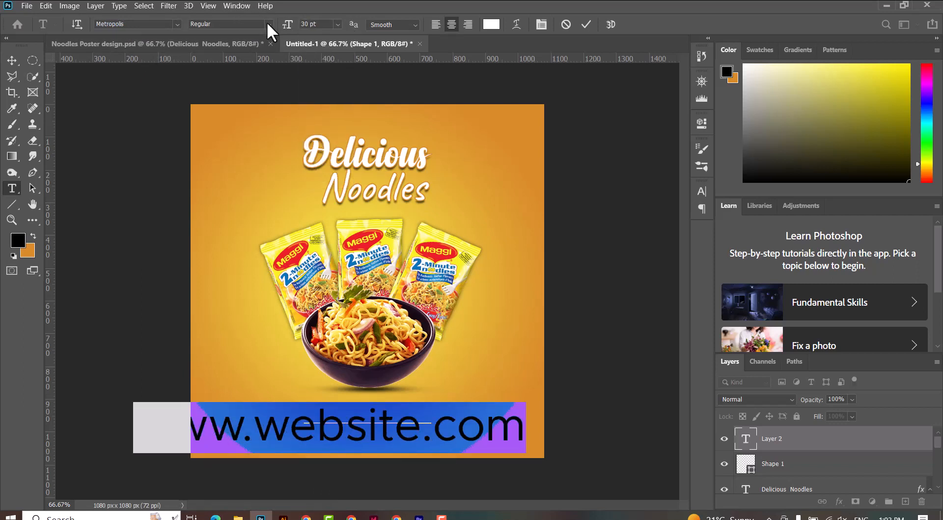
Set the website text's size to 36 pt and finish editing it
click(338, 24)
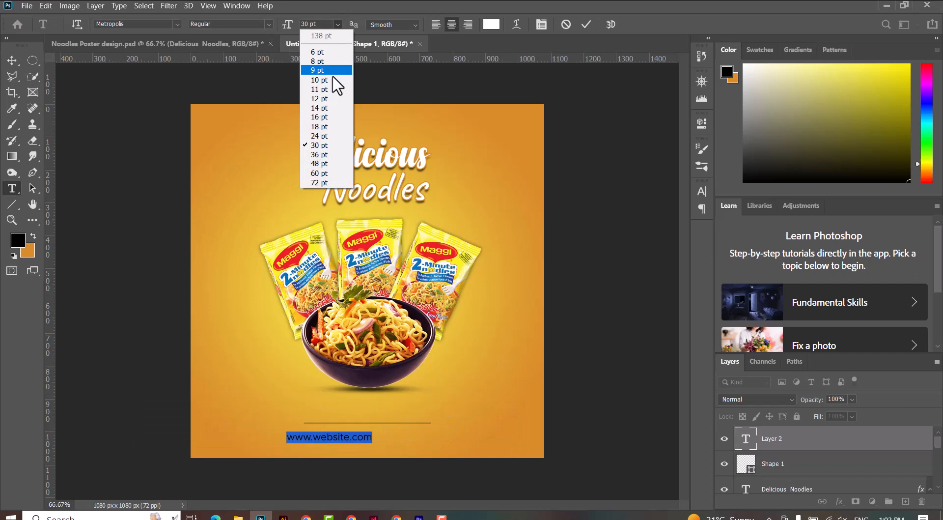
click(324, 154)
click(12, 60)
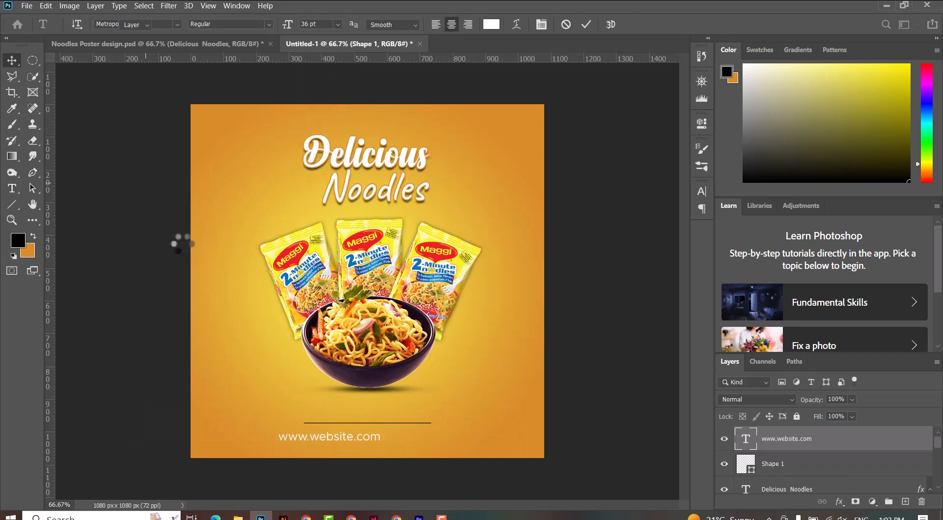
Centre the website text horizontally on the canvas below the line and clear the selection
key(ctrl+a)
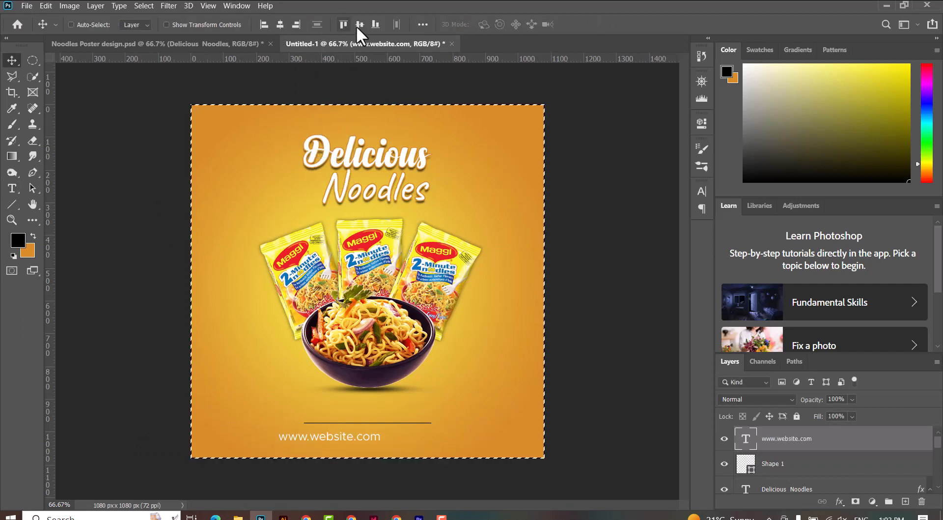
click(280, 25)
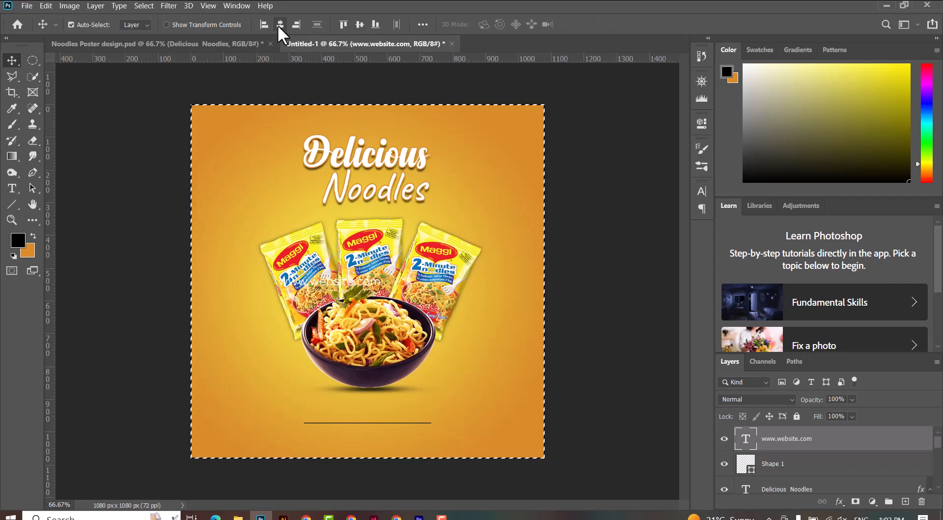
key(ctrl+z)
click(71, 25)
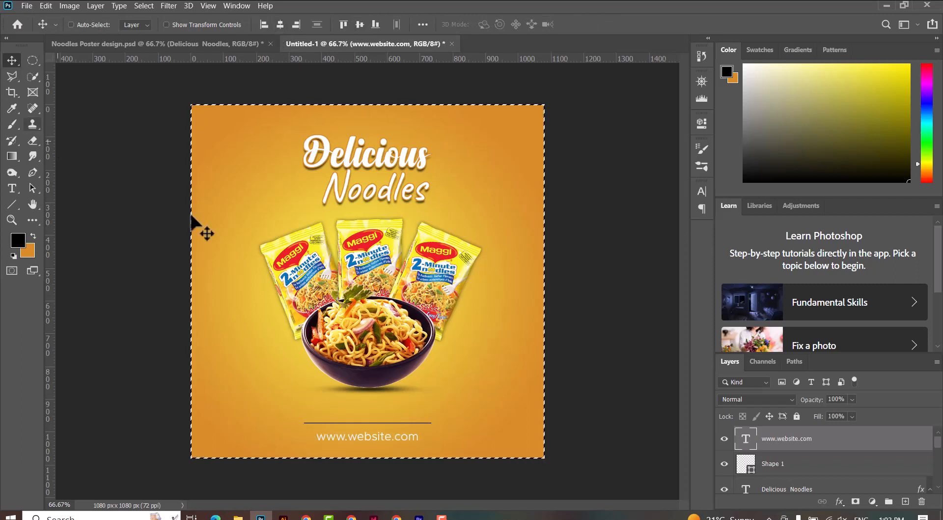
key(ctrl+d)
Colour the website text black (000000) and commit the edit
double_click(364, 435)
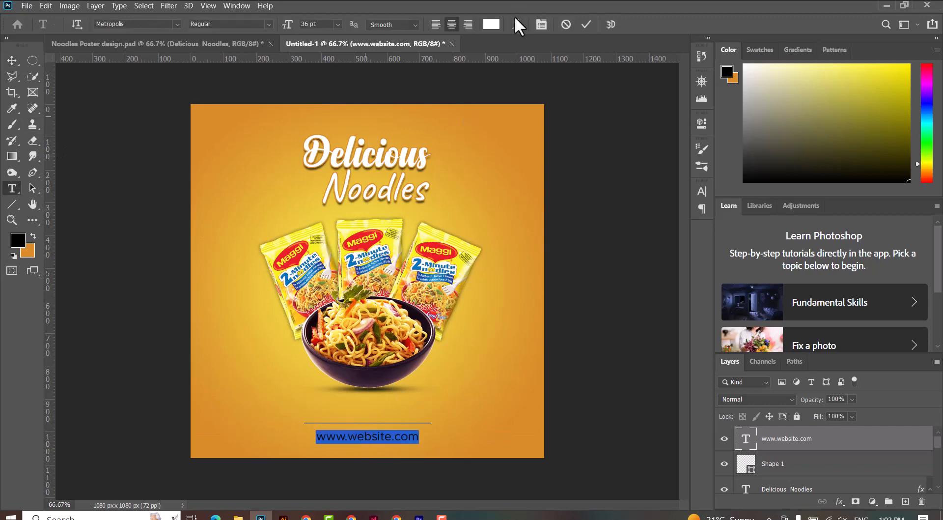
click(491, 24)
text(000000)
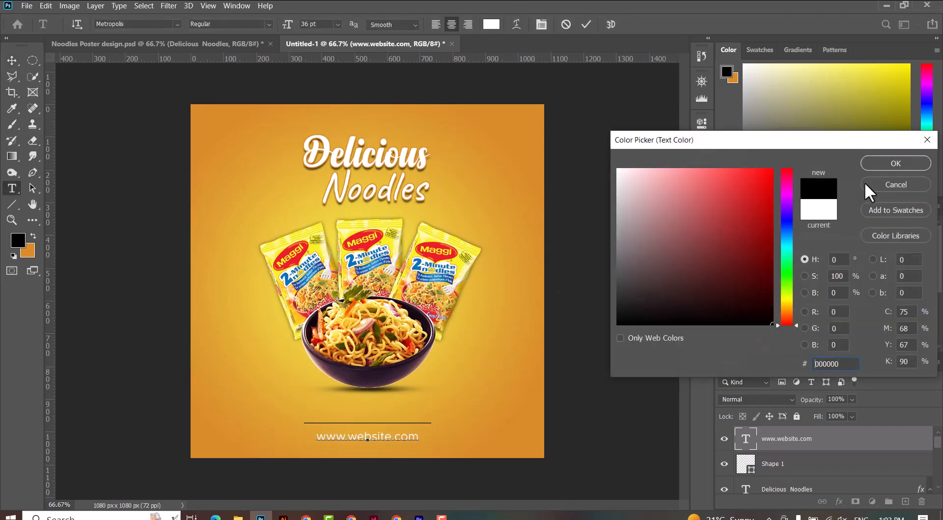
click(875, 166)
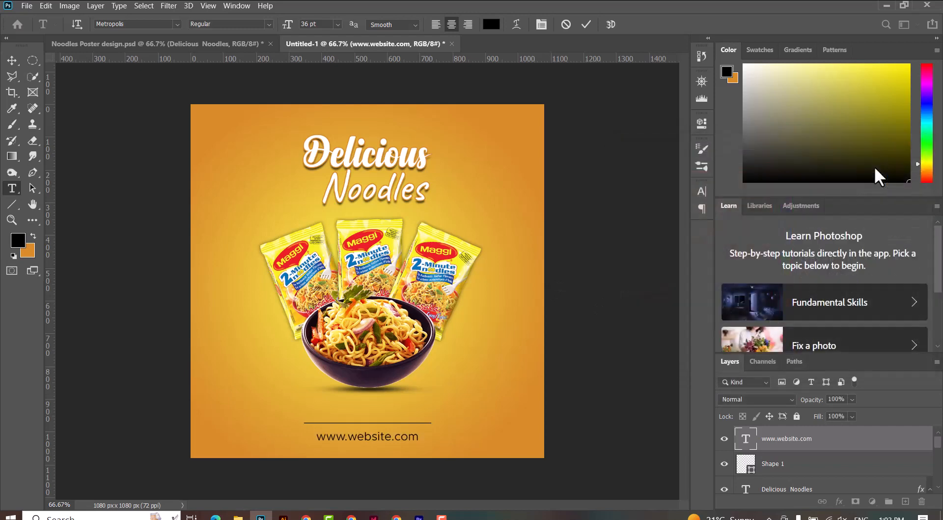
click(586, 24)
key(v)
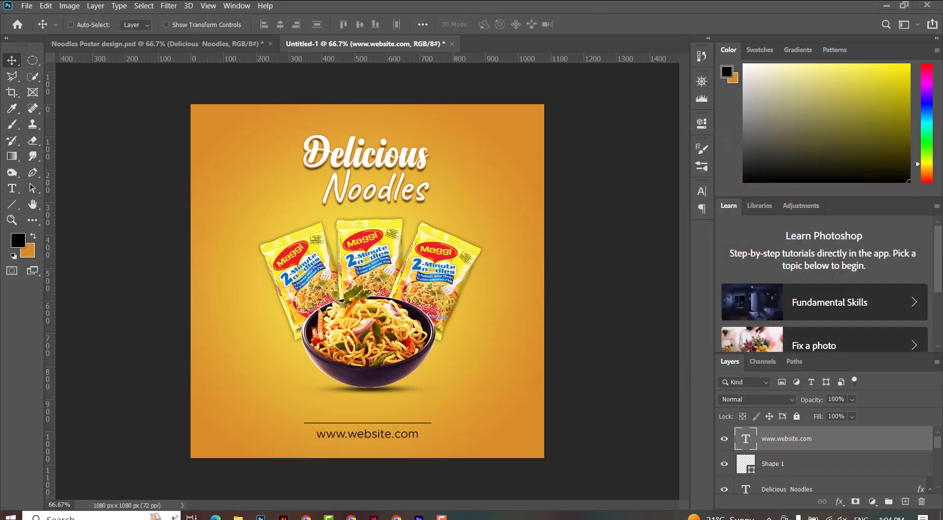
Place the chilli green, chilli red, Coriander (2), Coriander and tomato images from the noodles poster folder into the poster
click(238, 517)
click(226, 226)
click(183, 153)
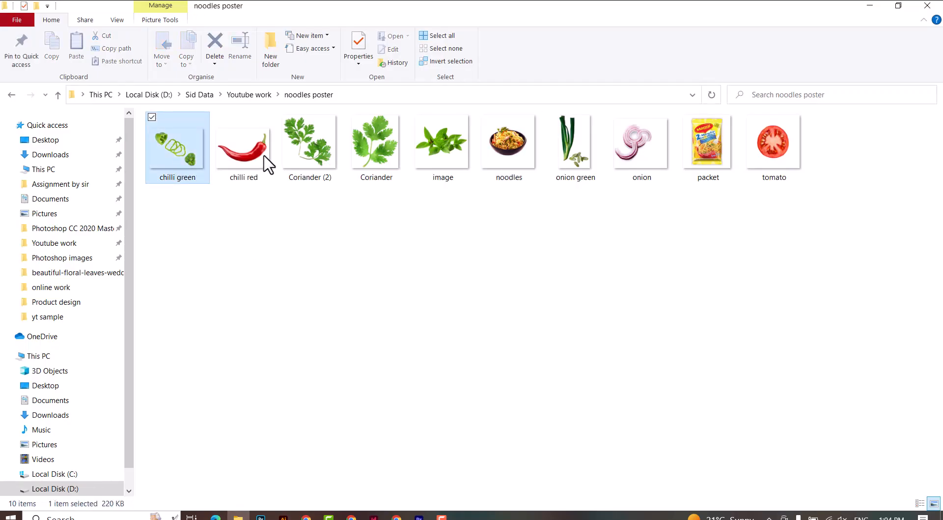
shift+click(372, 163)
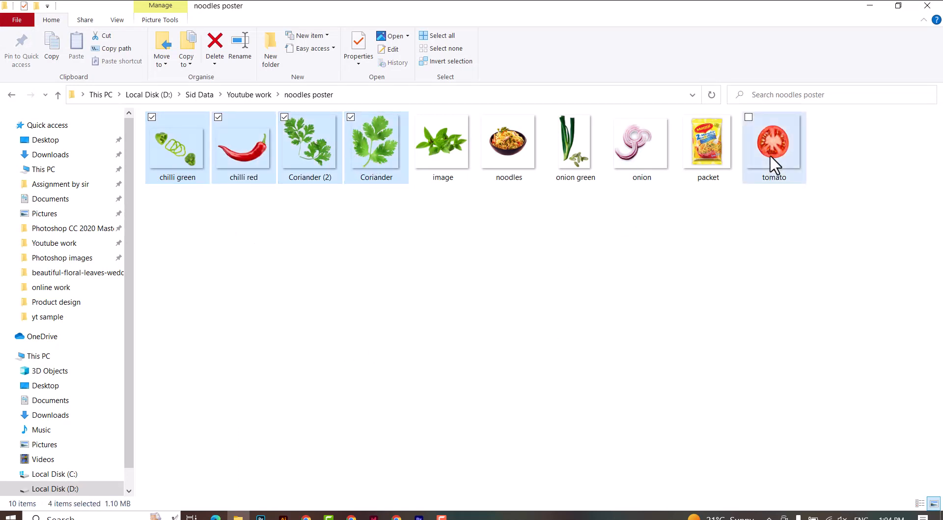
drag(381, 174, 348, 327)
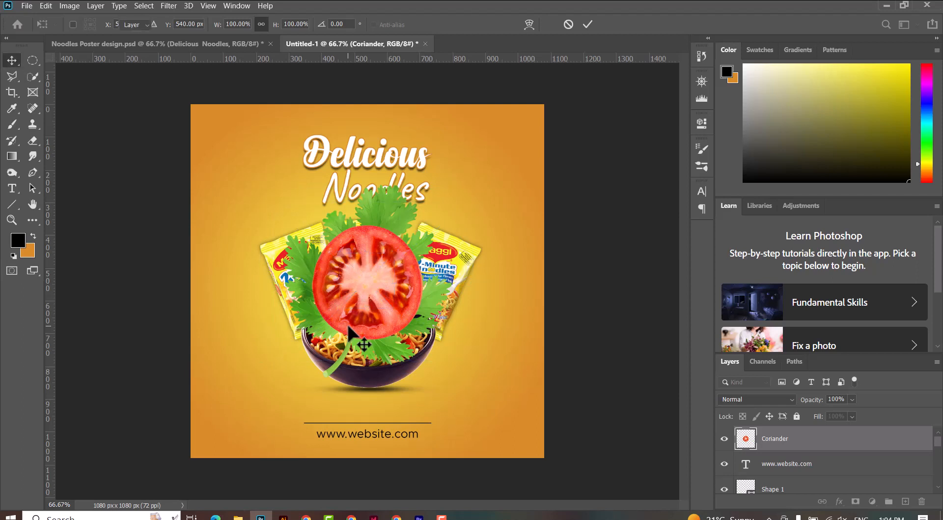
Scale the Coriander leaf to about 51%, rotate it and position it partly cropped in the poster's lower-right corner
right_click(382, 202)
click(402, 217)
drag(370, 203, 494, 351)
key(ctrl+t)
drag(598, 316, 417, 313)
drag(471, 411, 468, 376)
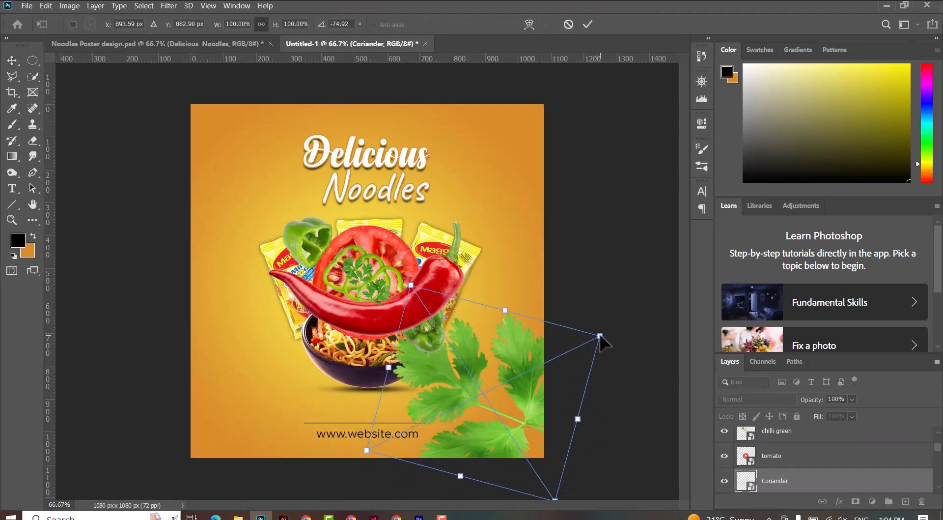
drag(600, 336, 502, 385)
drag(469, 414, 518, 428)
drag(587, 451, 587, 458)
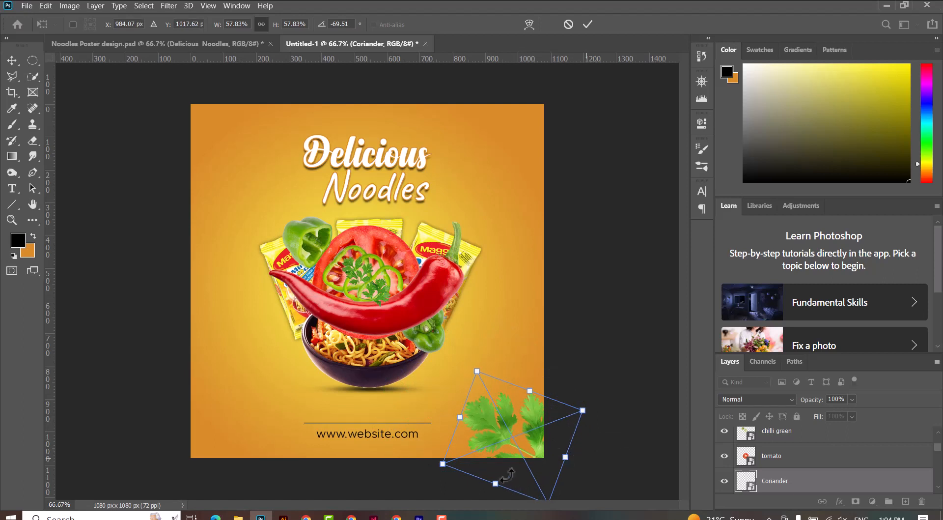
drag(443, 464, 458, 459)
drag(512, 433, 508, 423)
Duplicate the Coriander leaf, rotate the copy to about 132° and place it partly cropped in the poster's upper-left corner
drag(593, 453, 239, 188)
key(Return)
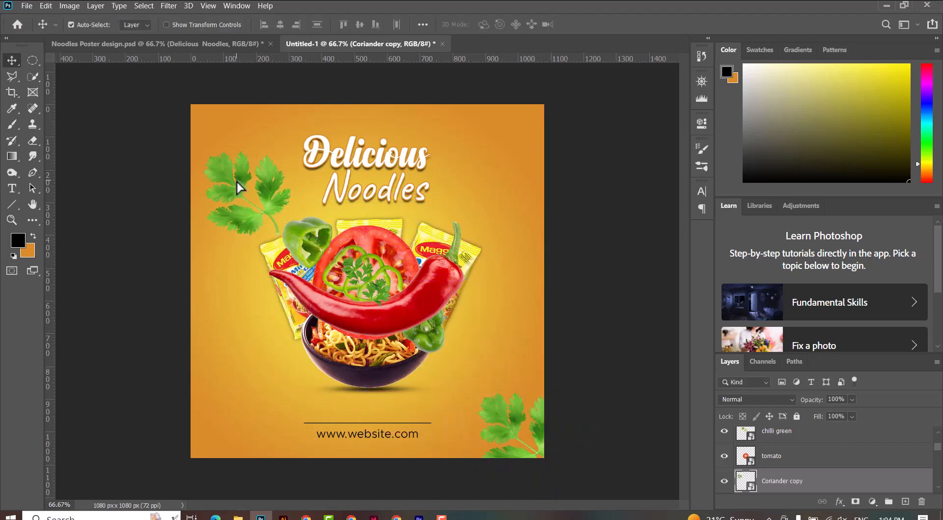
key(ctrl+t)
drag(164, 122, 138, 223)
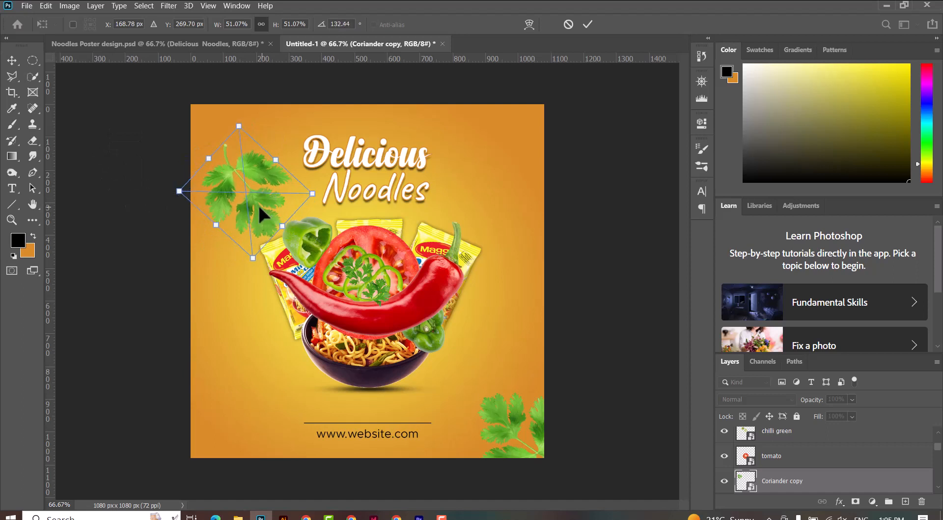
drag(259, 207, 227, 152)
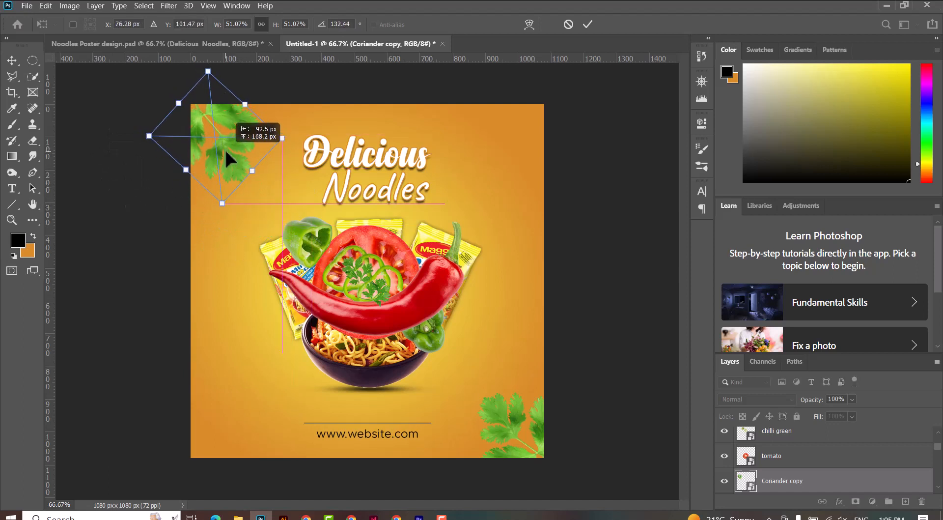
key(Return)
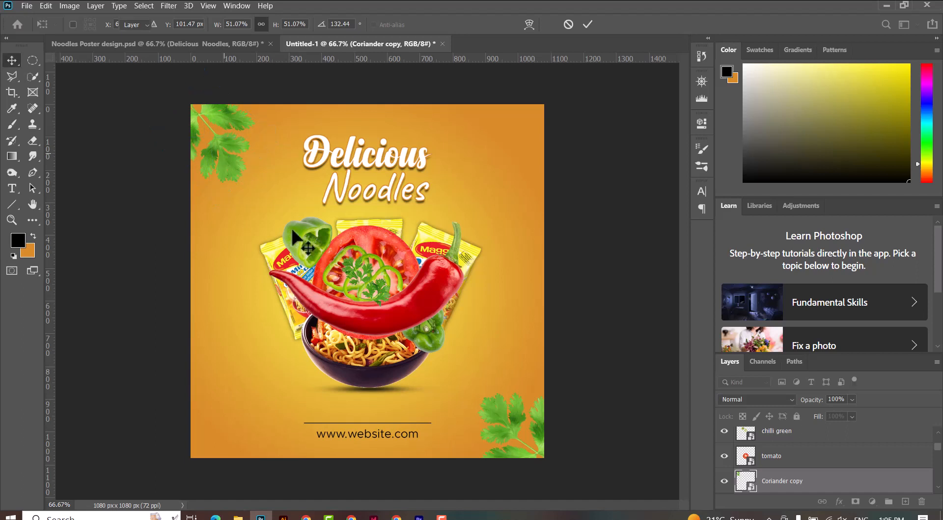
Scale the red chilli to about 44%, rotate it to about -12° and place it at the poster's right edge above the bowl's level
right_click(359, 276)
click(380, 281)
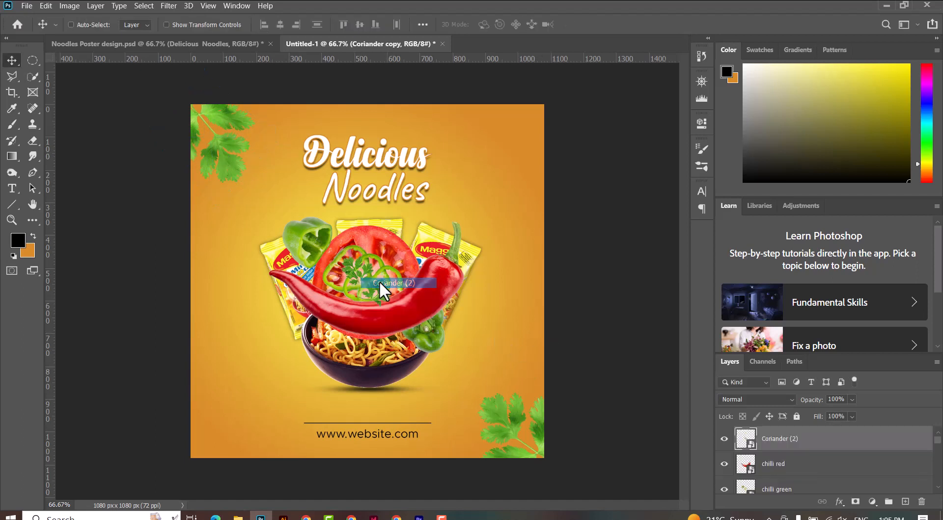
right_click(421, 302)
click(426, 307)
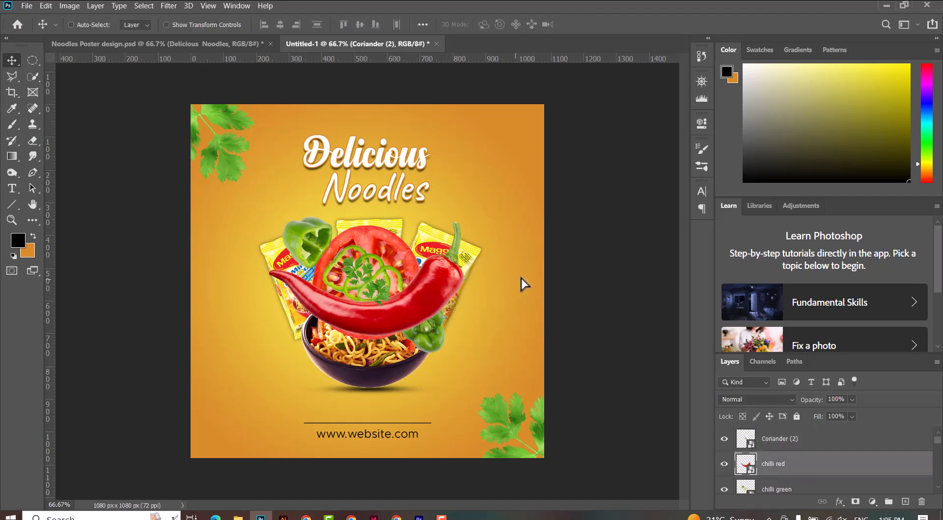
drag(521, 278, 543, 255)
key(ctrl+t)
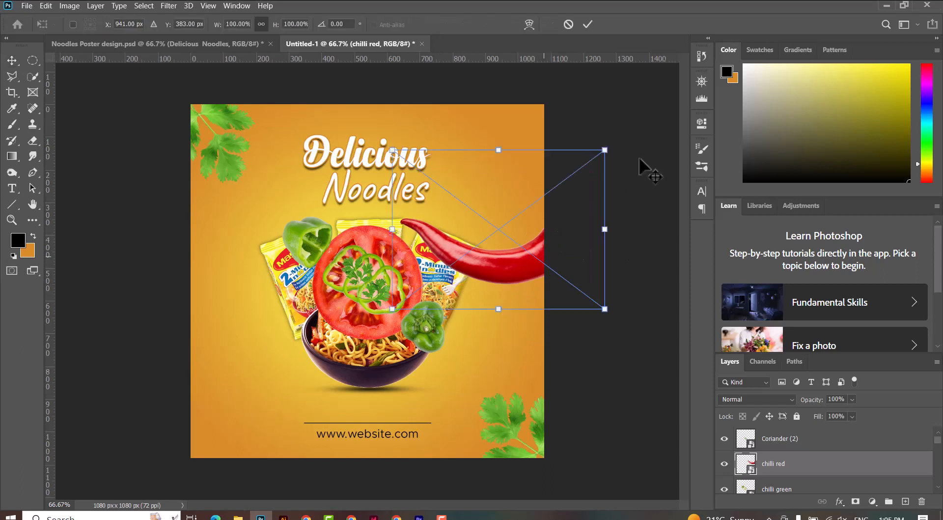
drag(606, 149, 508, 211)
drag(479, 273, 536, 228)
drag(568, 174, 591, 177)
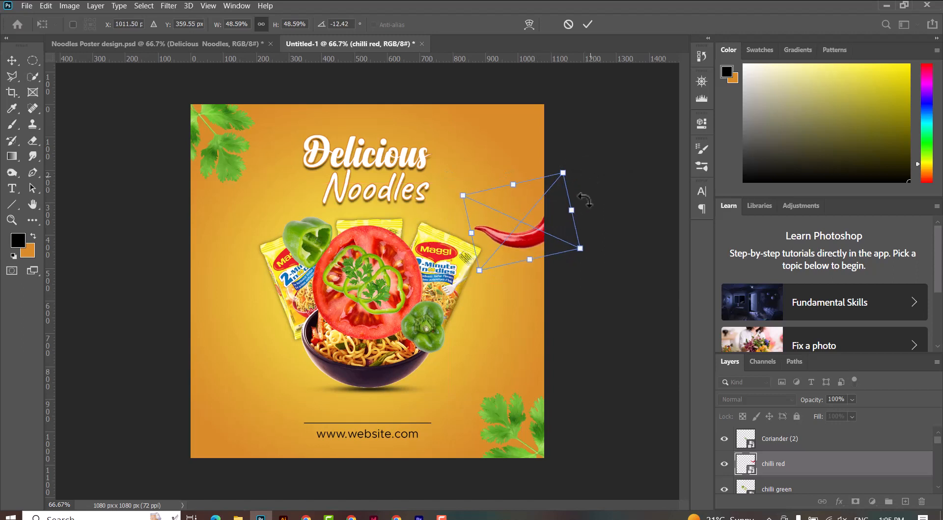
drag(574, 244, 566, 240)
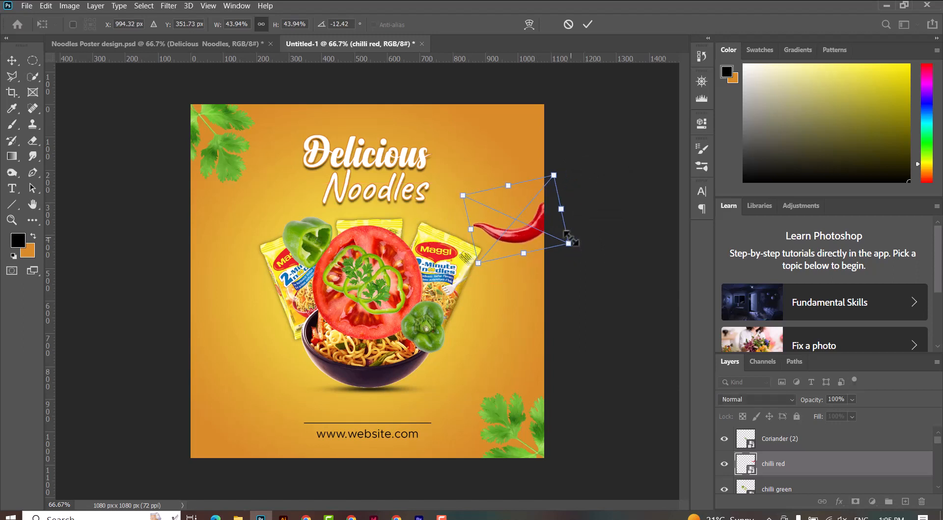
key(Return)
Scale the tomato slice to about 19% and place it to the right of the noodle bowl
right_click(391, 239)
click(397, 244)
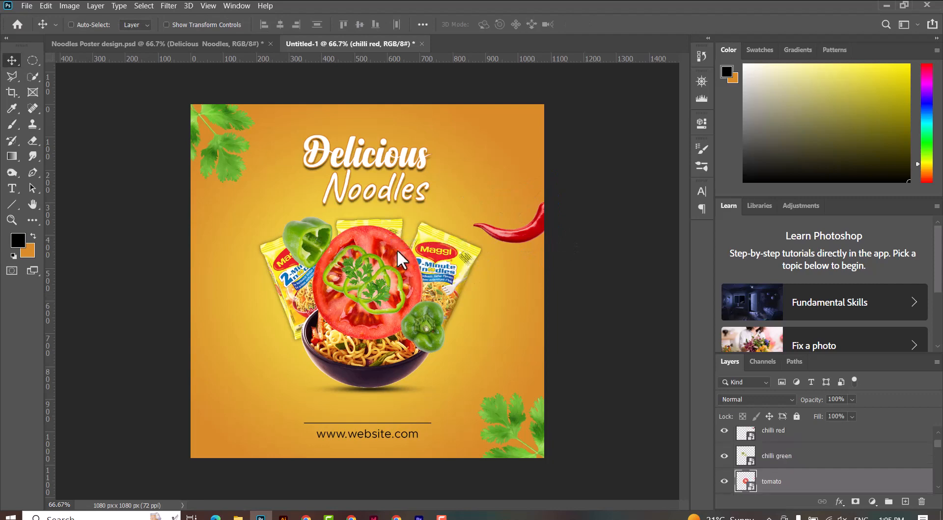
drag(397, 249, 505, 297)
key(ctrl+t)
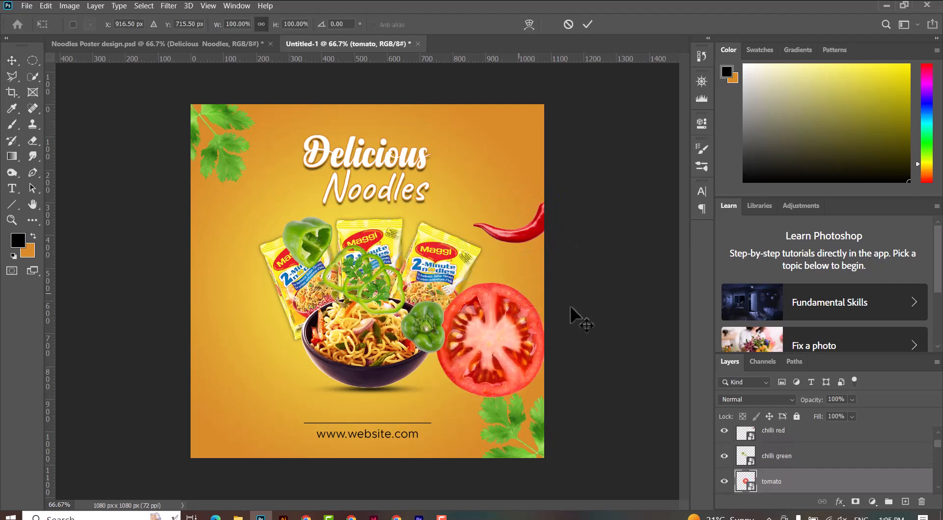
drag(508, 347, 486, 316)
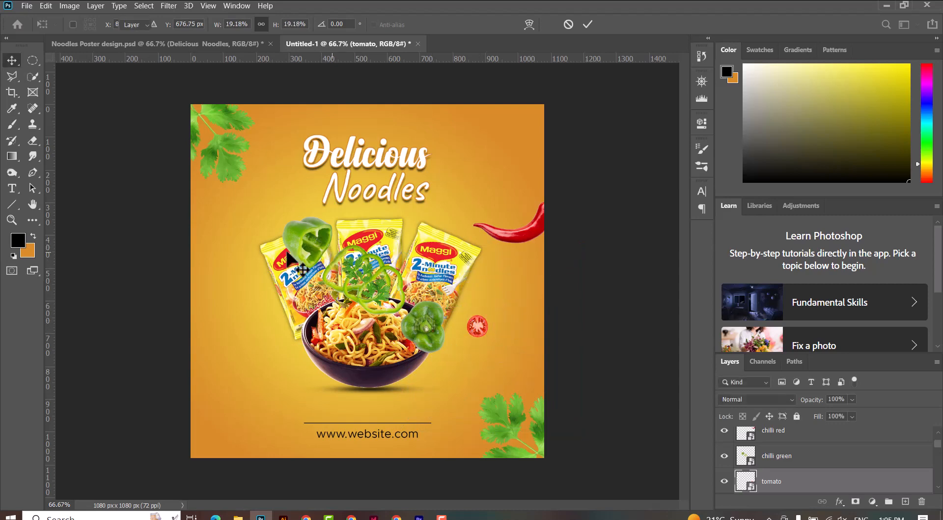
key(Return)
Scale the green chilli slices to about 32%, rotate them and place them beside the bowl's lower-right side
drag(301, 235, 269, 376)
key(ctrl+t)
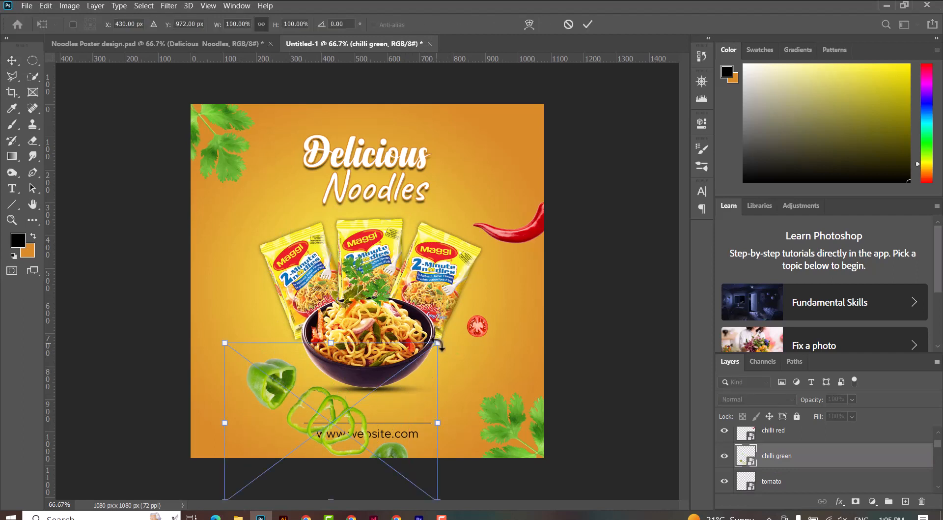
drag(438, 344, 459, 352)
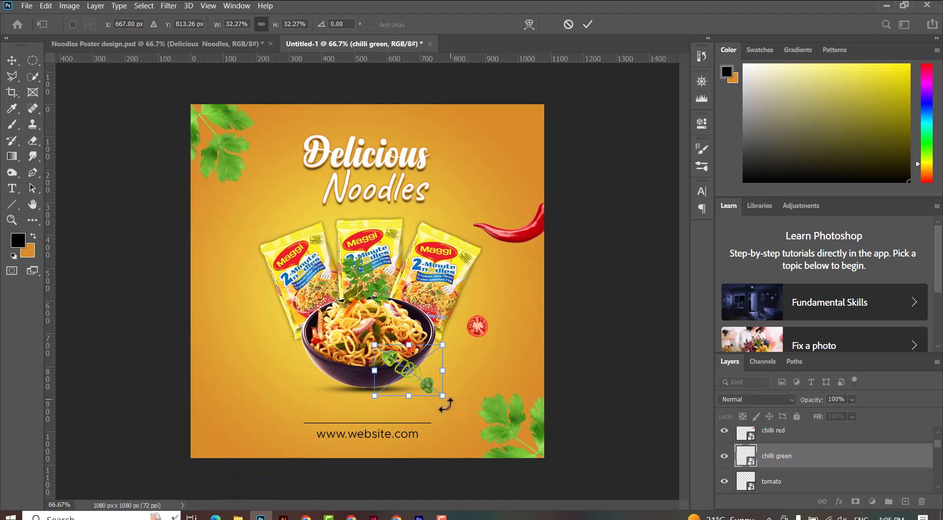
drag(447, 403, 362, 389)
mouse_move(414, 370)
mouse_down()
mouse_move(460, 347)
mouse_move(423, 364)
mouse_move(453, 346)
mouse_move(429, 361)
mouse_up()
key(Return)
Scale the Coriander (2) sprig to about 45%, rotate it to about 67° and place it at the start of "Delicious"
right_click(380, 291)
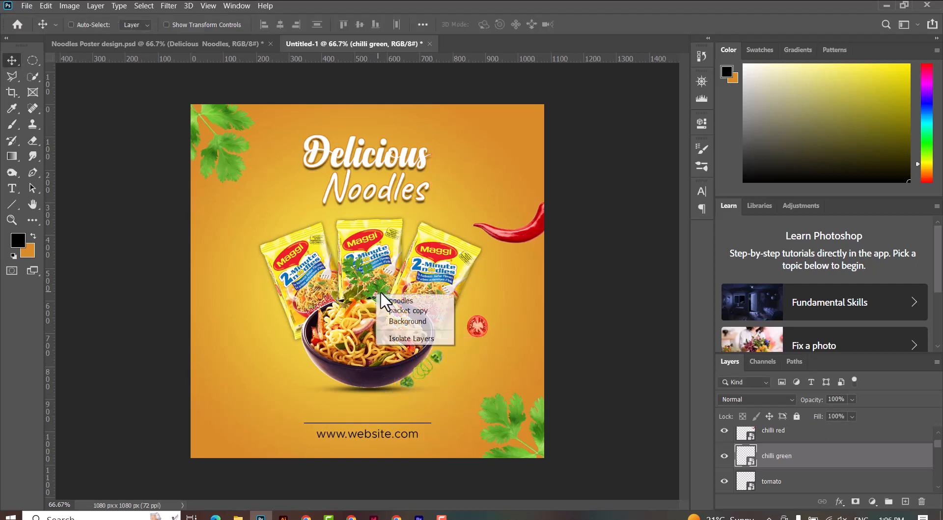
click(388, 299)
right_click(347, 260)
click(354, 266)
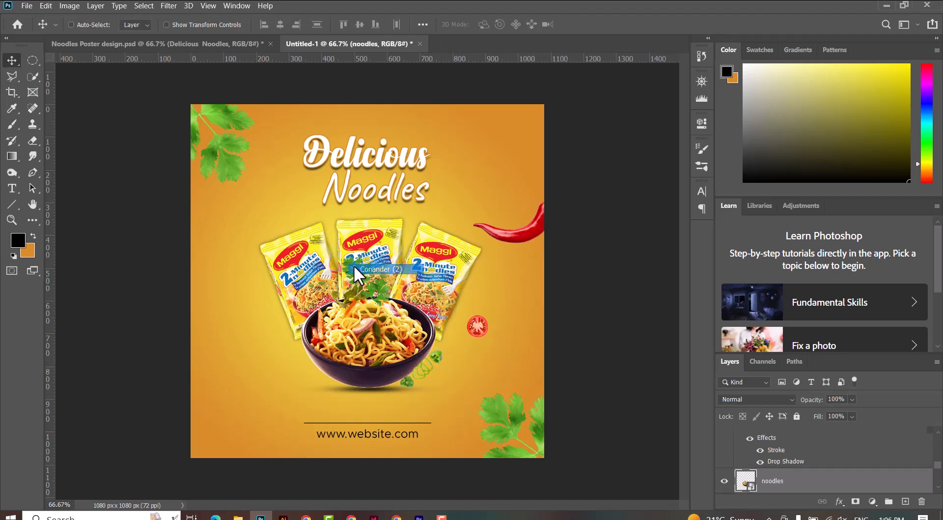
drag(353, 265, 313, 154)
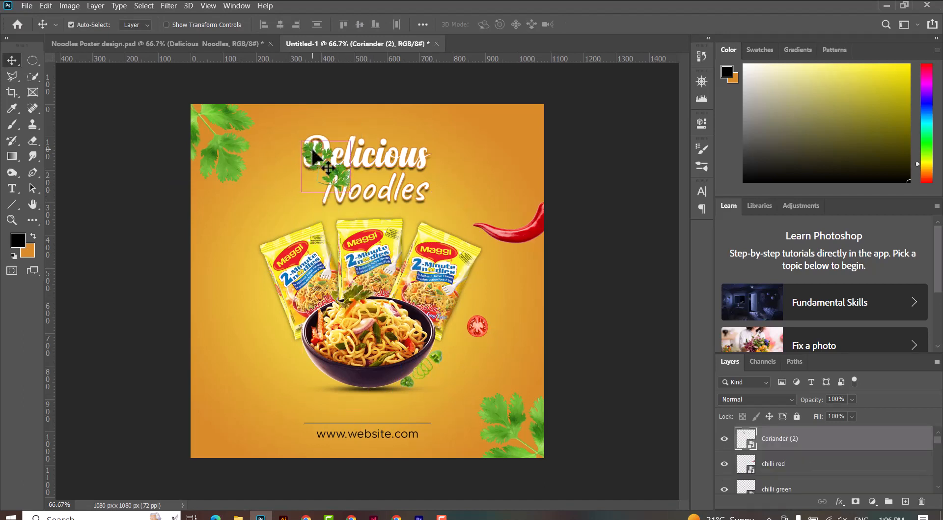
key(ctrl+t)
drag(349, 191, 302, 175)
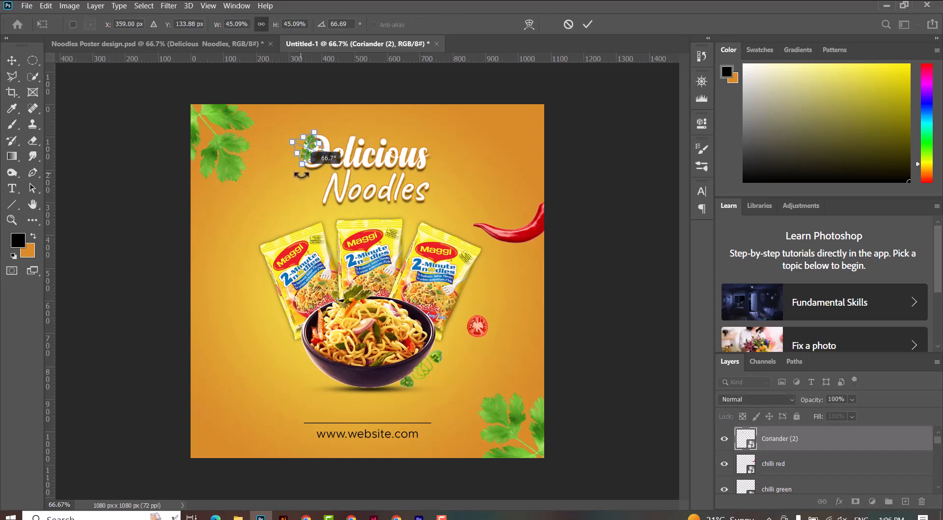
key(Return)
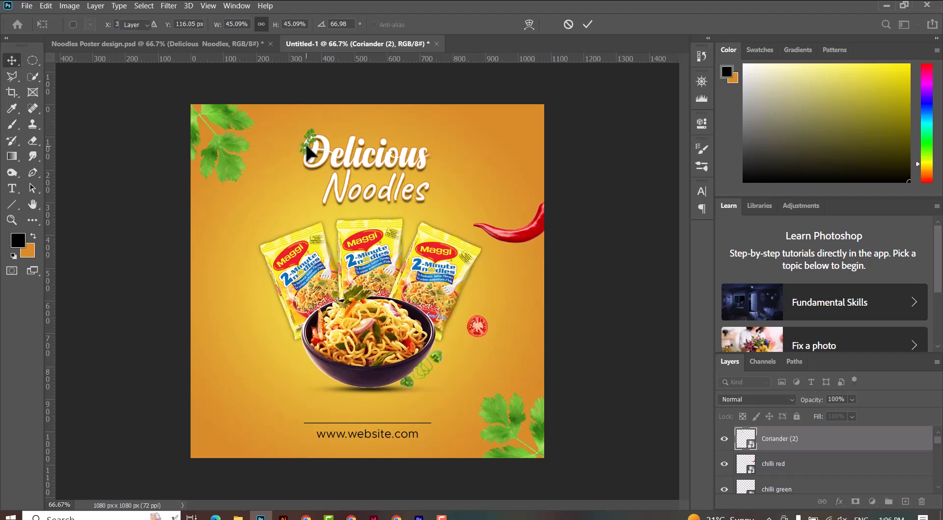
Duplicate the small coriander sprig to the end of "Noodles", scaled to about 41% and rotated to about -74°
drag(309, 143, 426, 201)
key(ctrl+t)
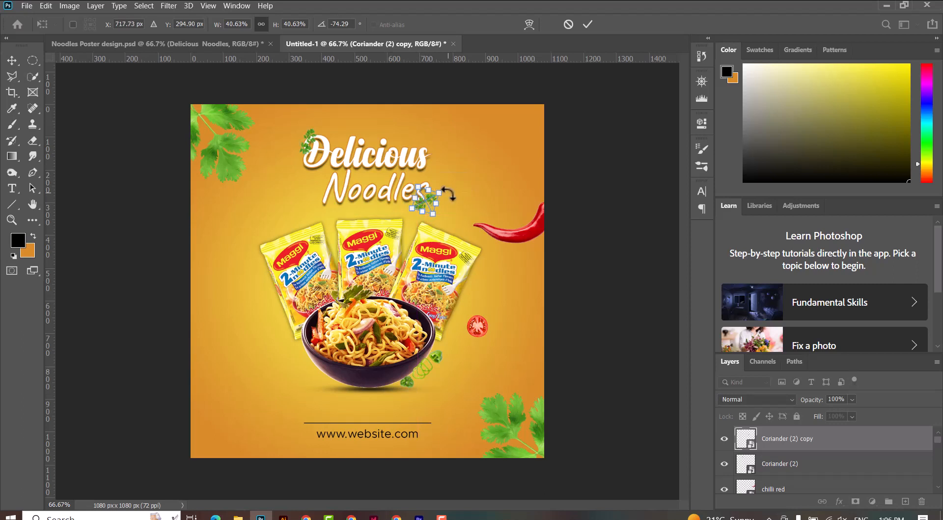
key(Return)
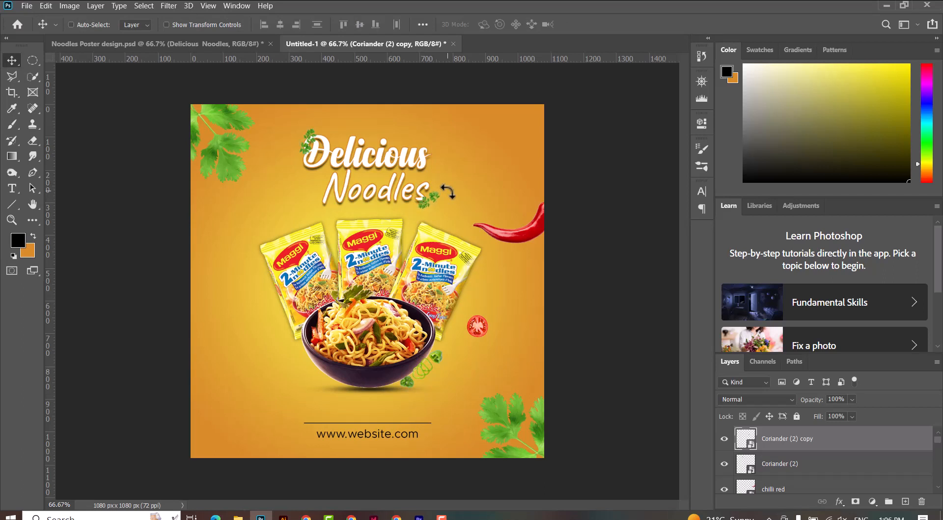
Rotate the small coriander sprig at the start of "Delicious" to about 87°
ctrl+click(314, 139)
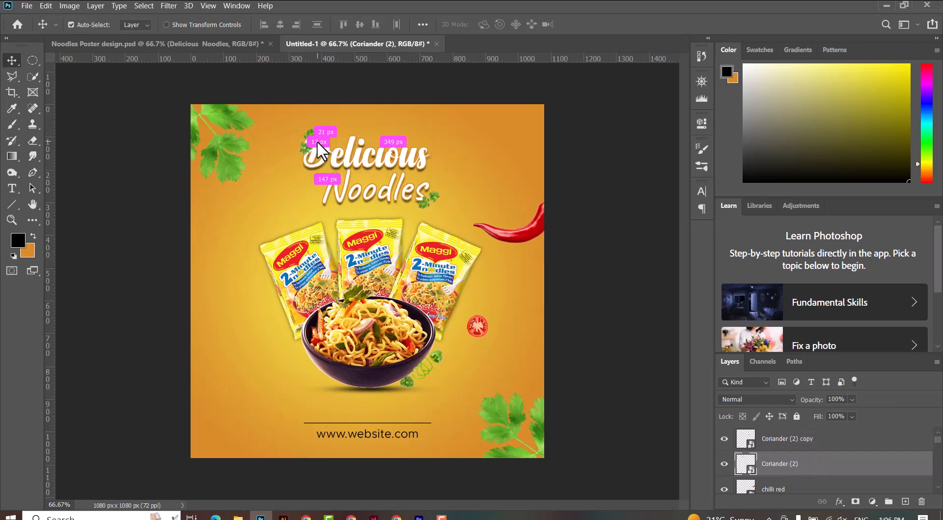
key(ctrl+t)
drag(327, 161, 323, 164)
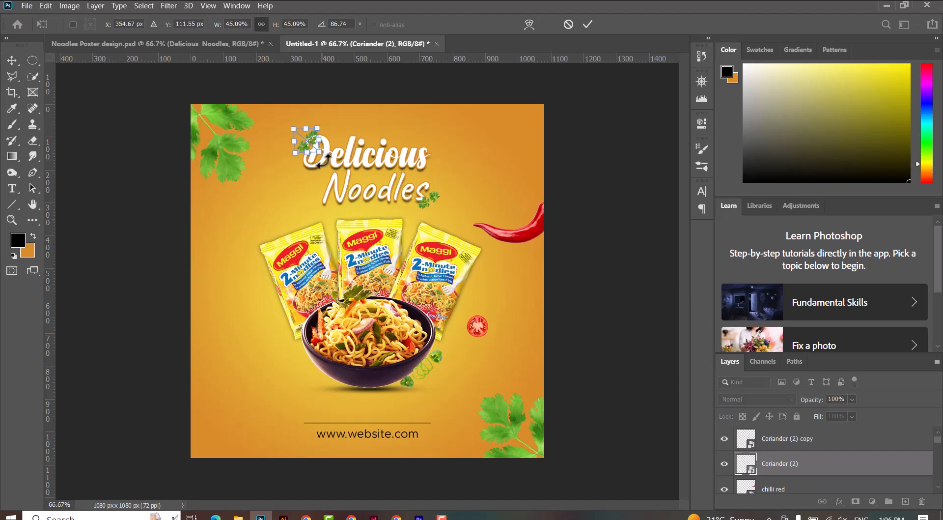
key(Return)
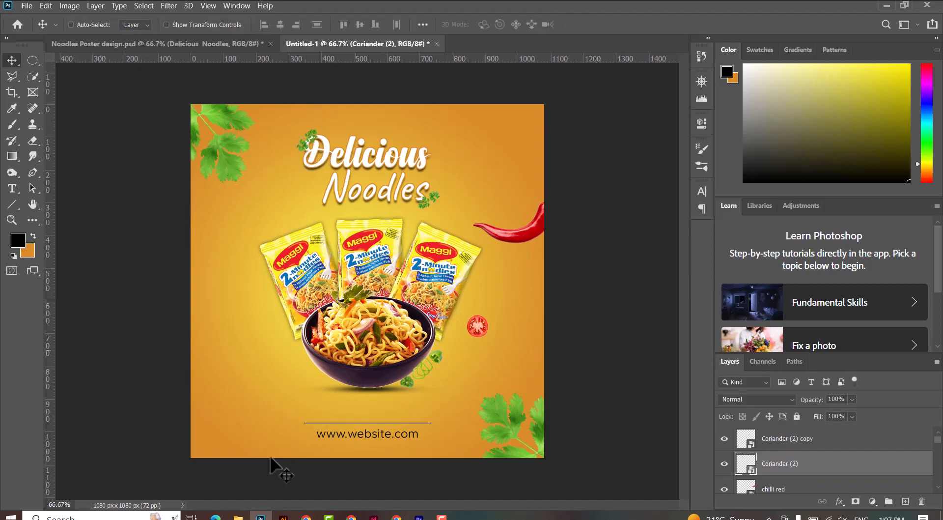
Open onion.png from File Explorer as a separate Photoshop document
click(238, 518)
click(381, 336)
drag(642, 147, 509, 45)
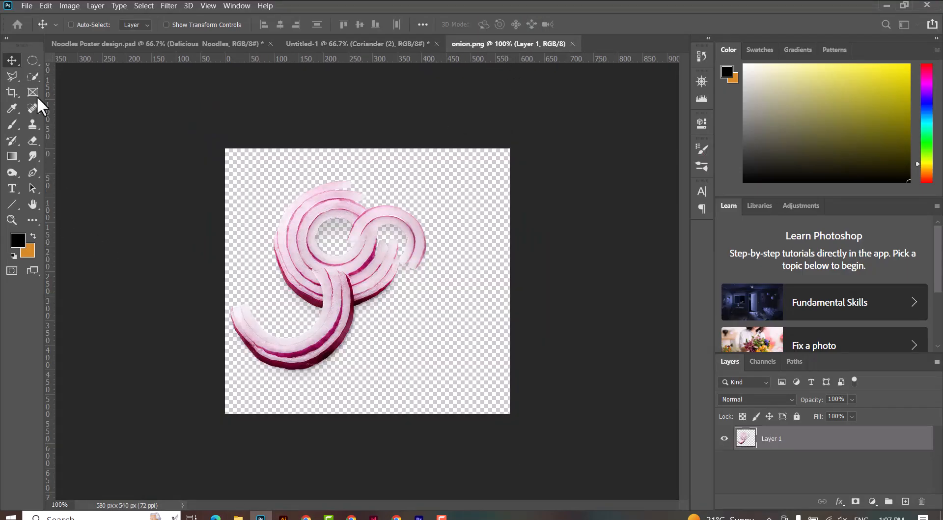
Select the lower curved onion slice with Quick Selection and copy it into the noodles poster document
mouse_move(290, 366)
mouse_down()
mouse_move(334, 314)
mouse_move(327, 274)
mouse_move(328, 284)
mouse_up()
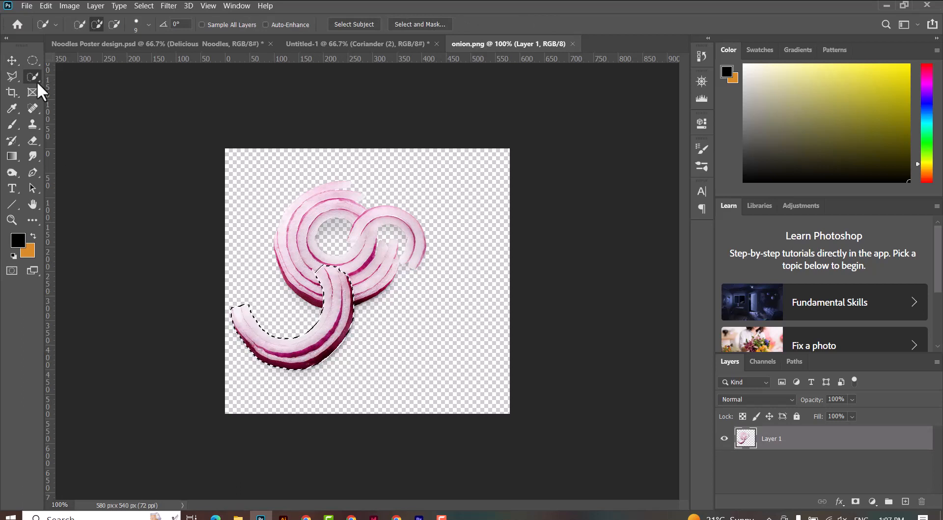
key(v)
drag(334, 38, 338, 330)
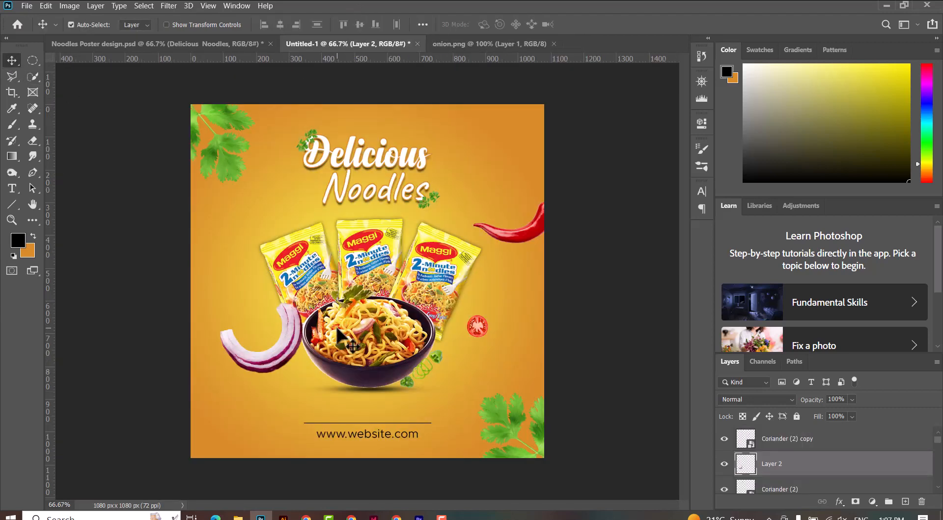
Scale the onion slice to about 34%, rotate it and place it against the outer edge of the packet at "Delicious" side
key(ctrl+t)
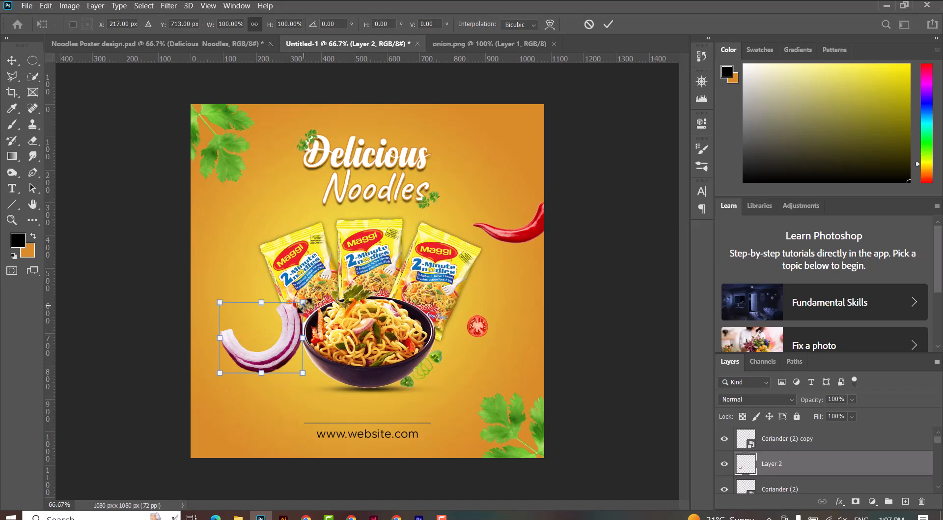
drag(303, 302, 279, 316)
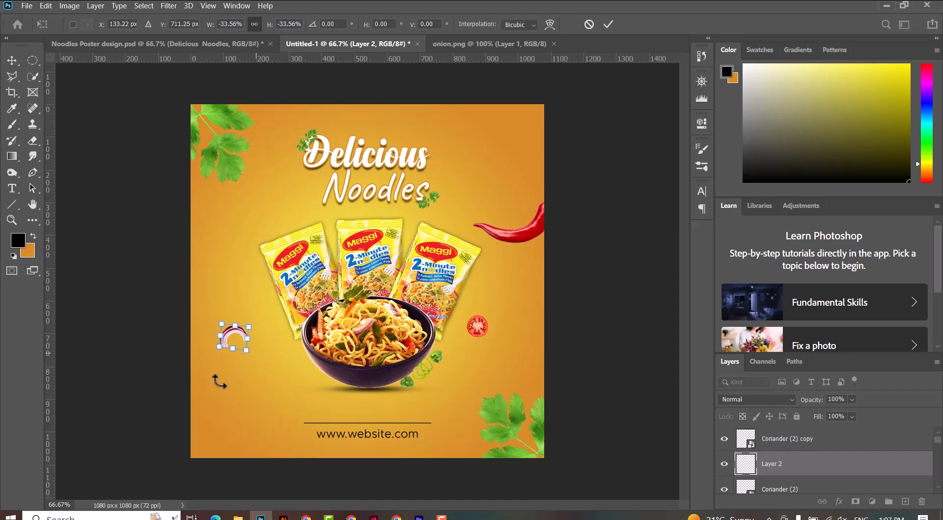
drag(220, 380, 277, 294)
key(Return)
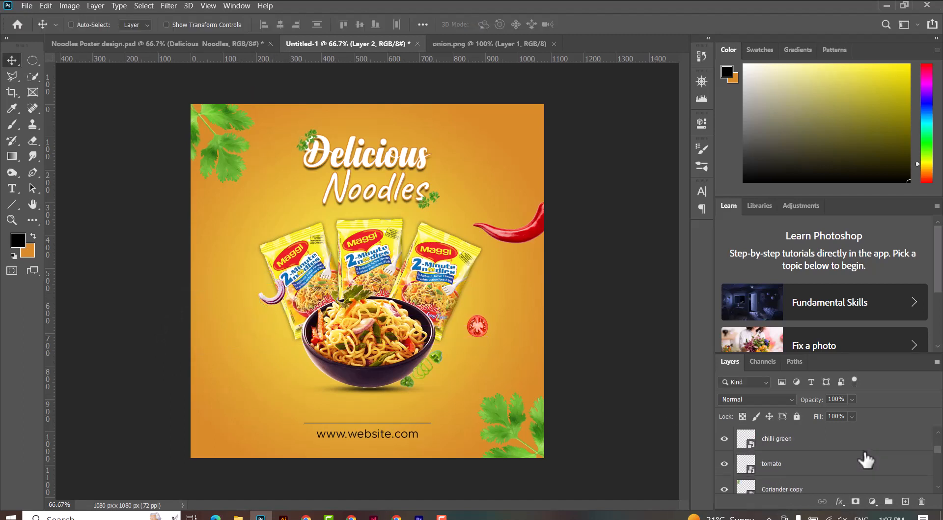
Move the onion layer directly above the Background, behind the packets, and rotate the slice about -34°
scroll(838, 473, down, 1)
drag(835, 433, 836, 462)
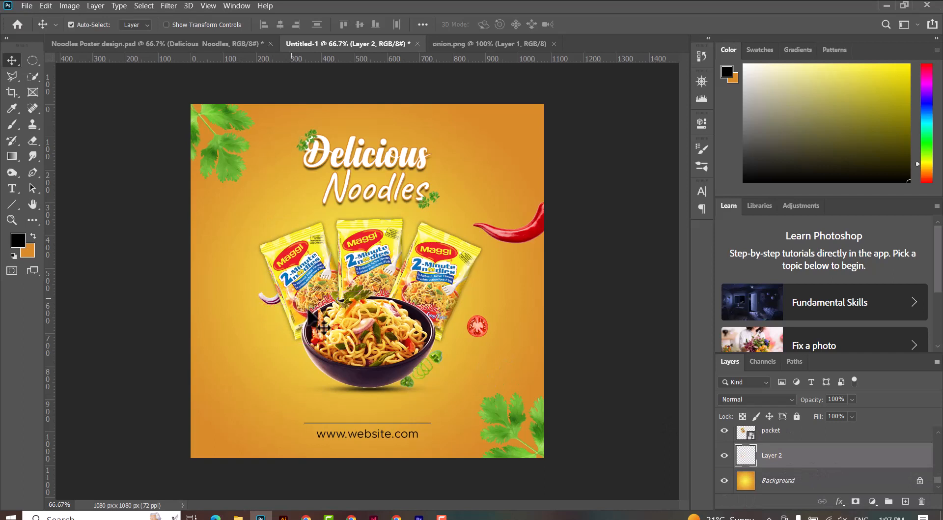
key(ctrl+t)
drag(302, 292, 286, 280)
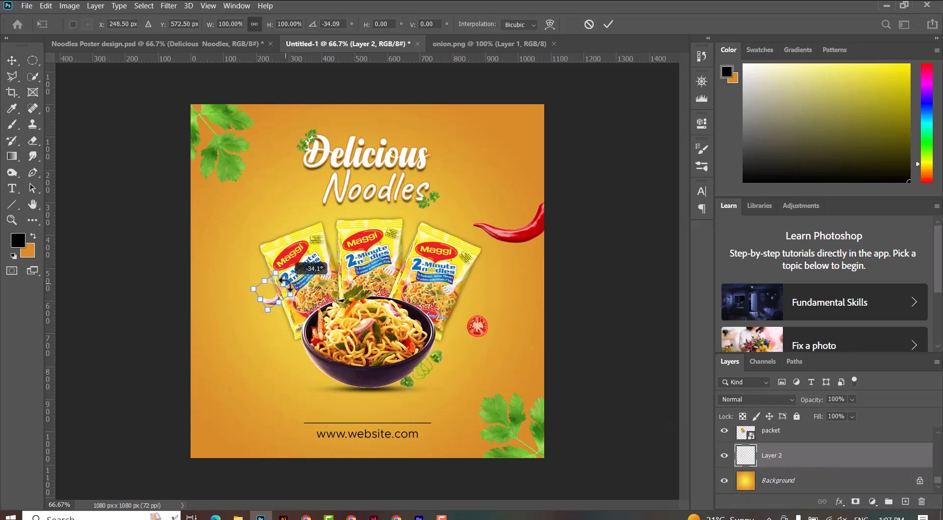
key(Return)
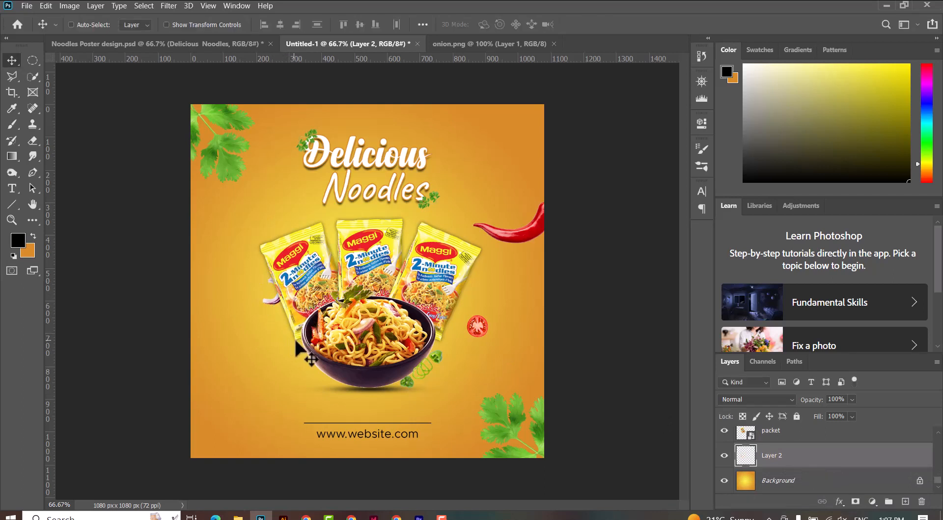
Apply a Gaussian Blur to the red chilli at the poster's right edge
right_click(523, 239)
click(536, 245)
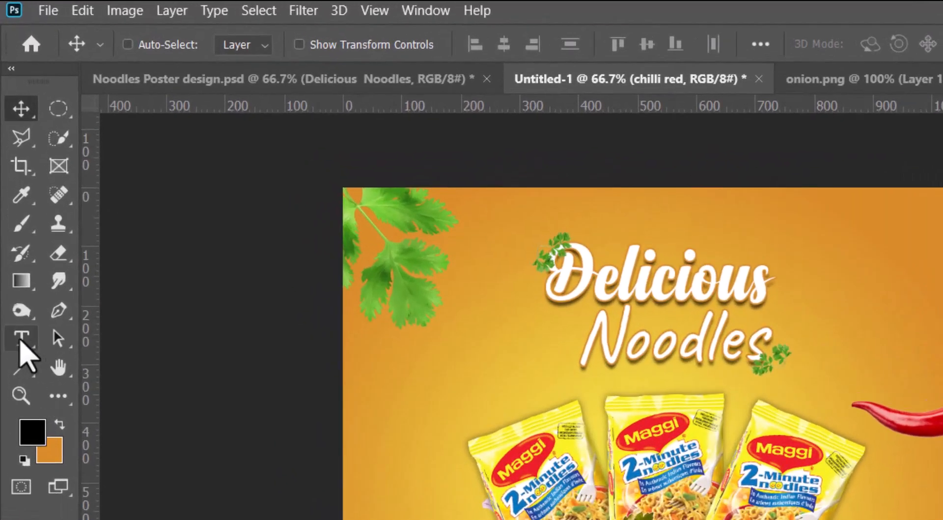
click(165, 8)
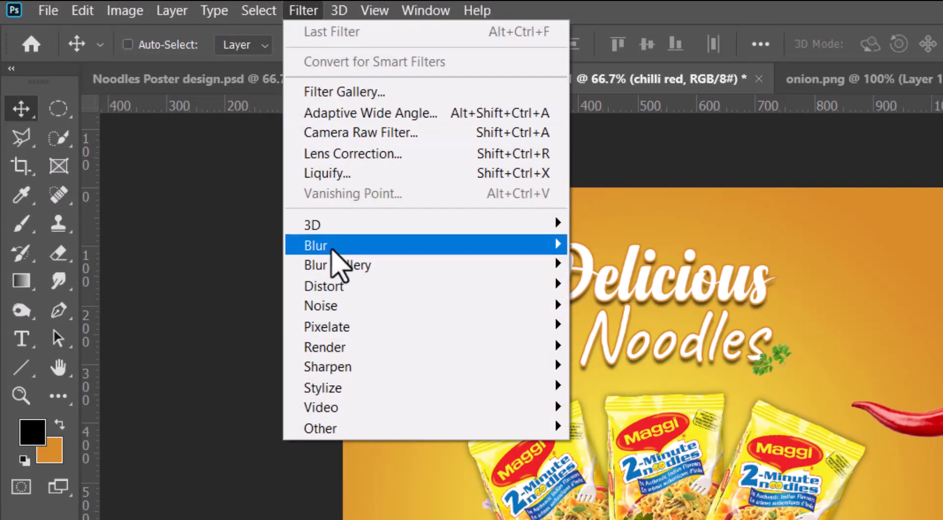
click(610, 329)
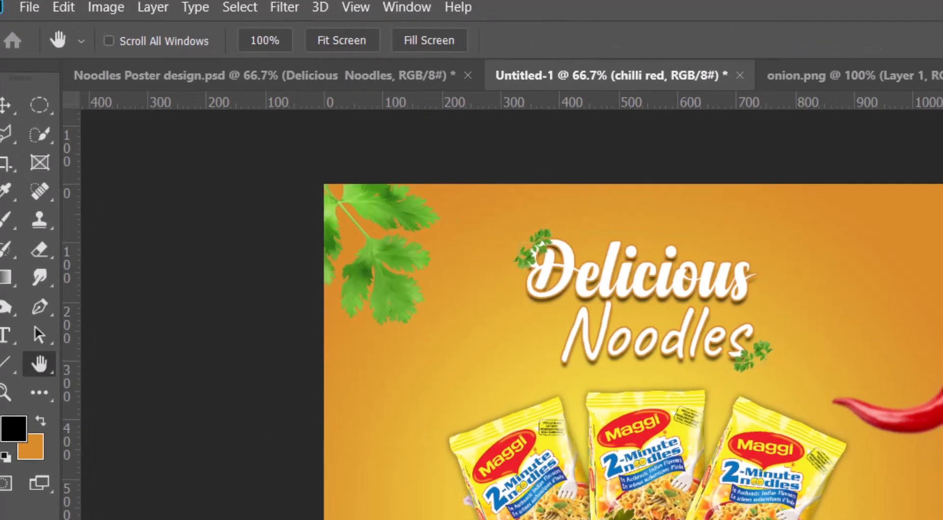
drag(645, 472, 625, 469)
click(843, 168)
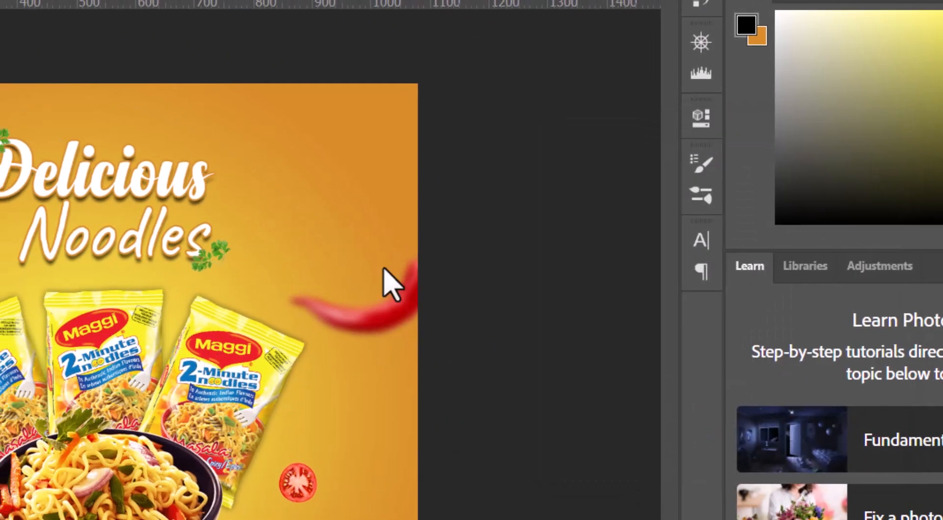
Apply a Gaussian Blur of 2.3 pixels to the small coriander sprigs beside "Delicious" and "Noodles"
right_click(61, 175)
click(73, 187)
click(112, 10)
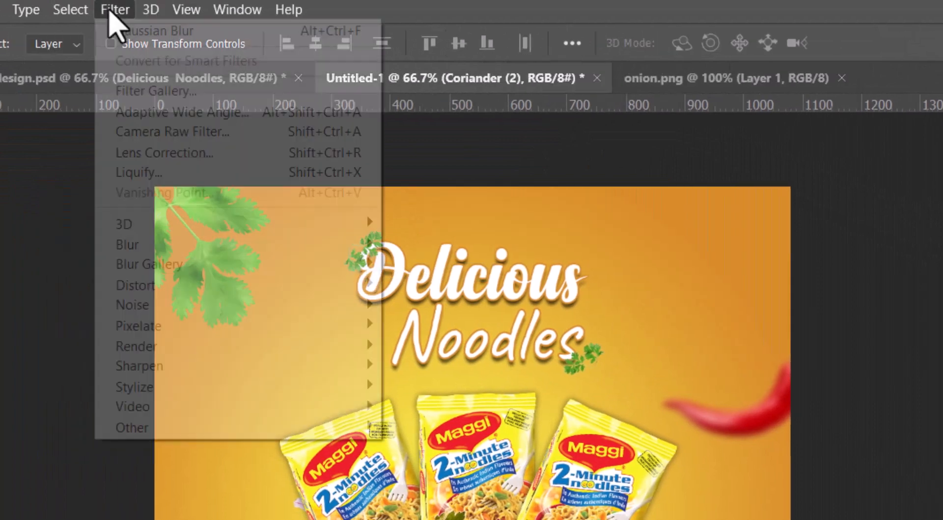
click(148, 29)
drag(663, 430, 623, 430)
click(857, 131)
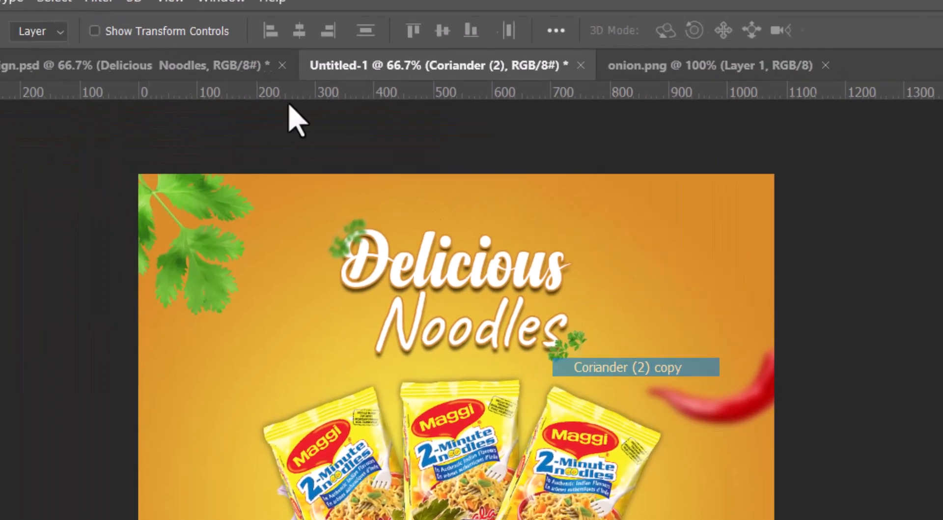
click(0, 0)
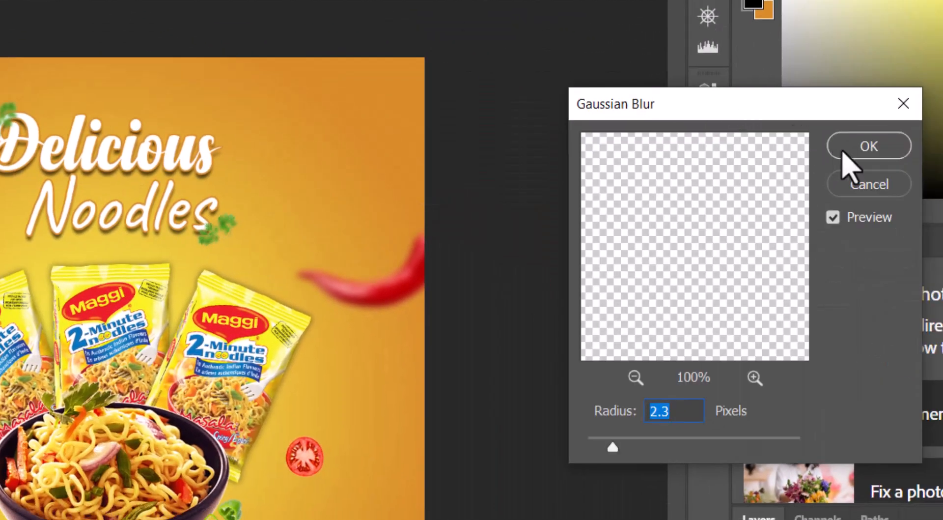
click(852, 158)
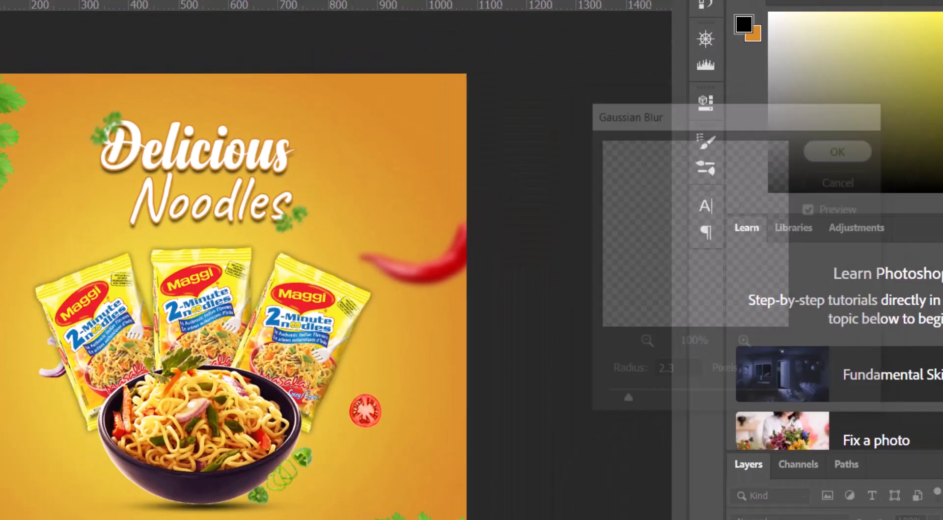
Apply a Gaussian Blur of about 3.1 pixels to the large coriander leaf in the poster's upper-left corner
right_click(222, 148)
click(240, 154)
click(170, 5)
click(174, 16)
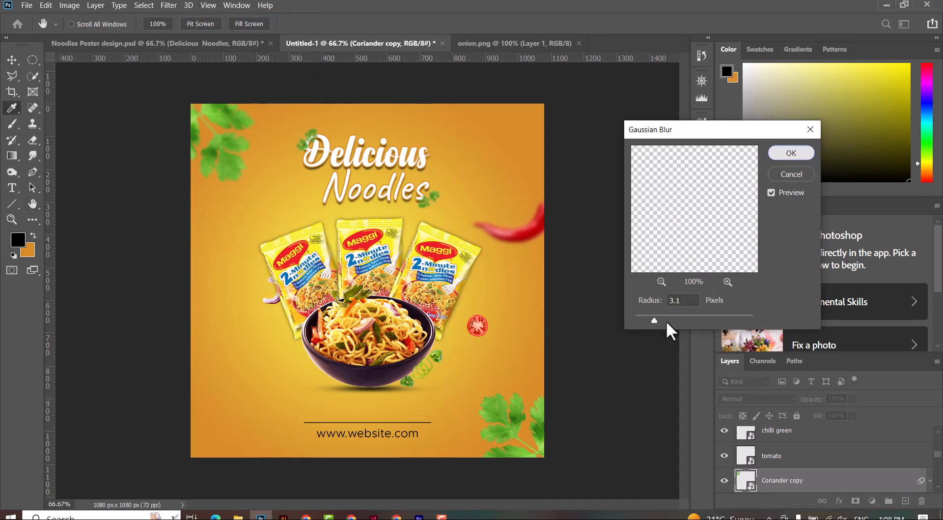
key(Return)
Apply a Gaussian Blur to the large coriander leaf in the poster's lower-right corner
right_click(511, 415)
click(520, 421)
click(169, 5)
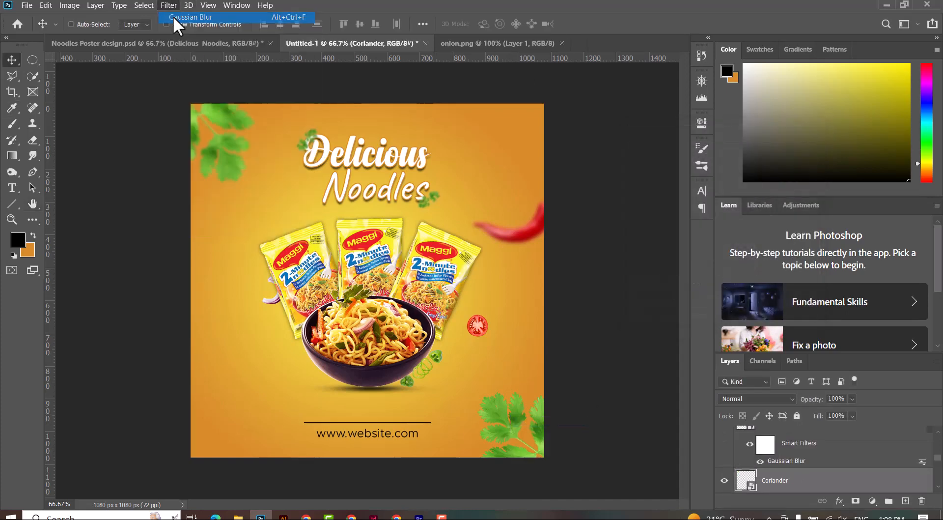
click(173, 17)
click(806, 152)
Rasterize and smudge the tomato slice into a taller oval, and reapply the last Gaussian Blur to it
right_click(481, 325)
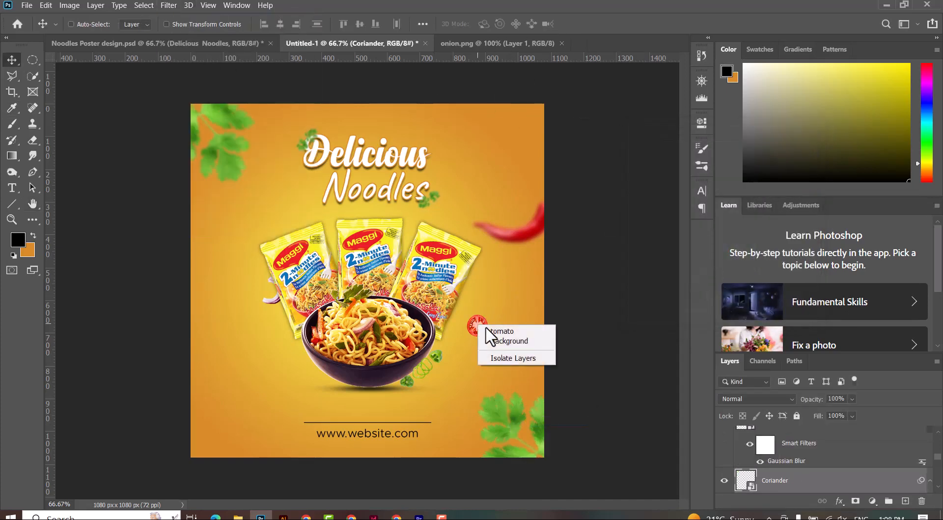
click(489, 330)
key(r)
click(472, 333)
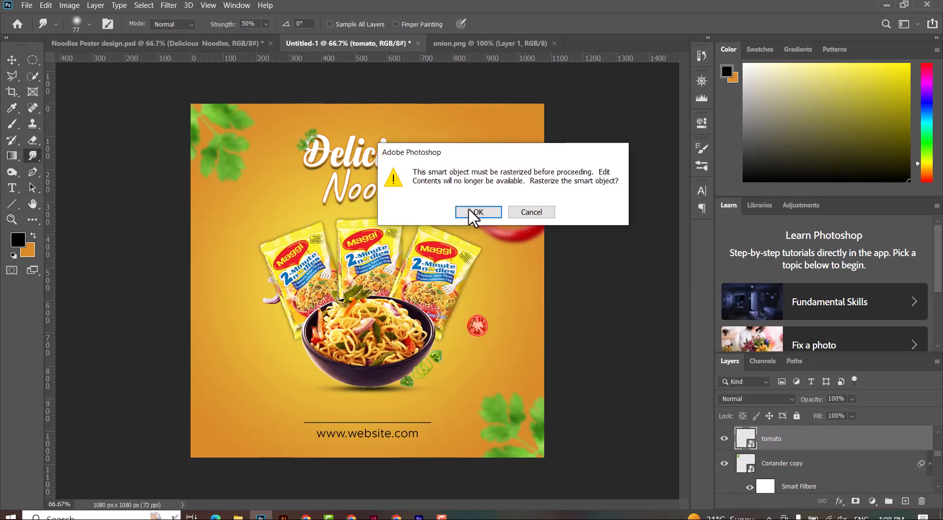
click(476, 212)
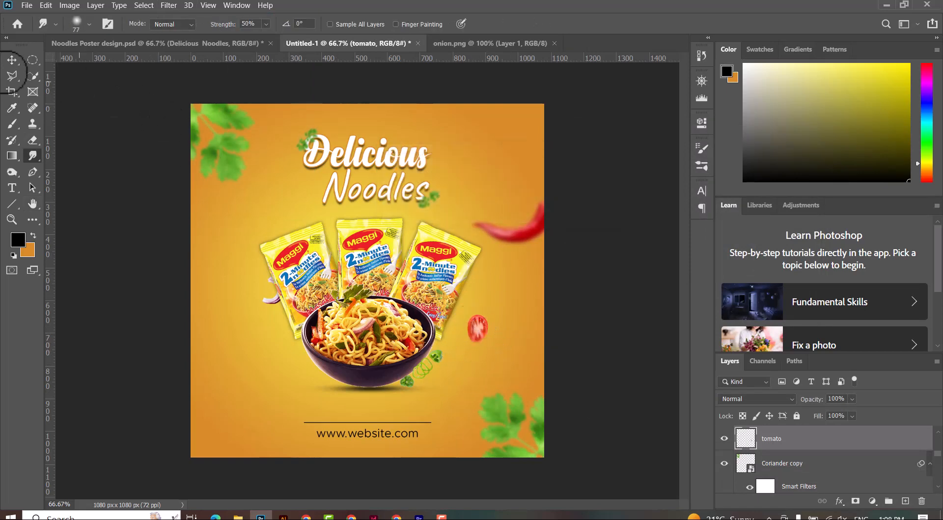
click(168, 5)
click(182, 17)
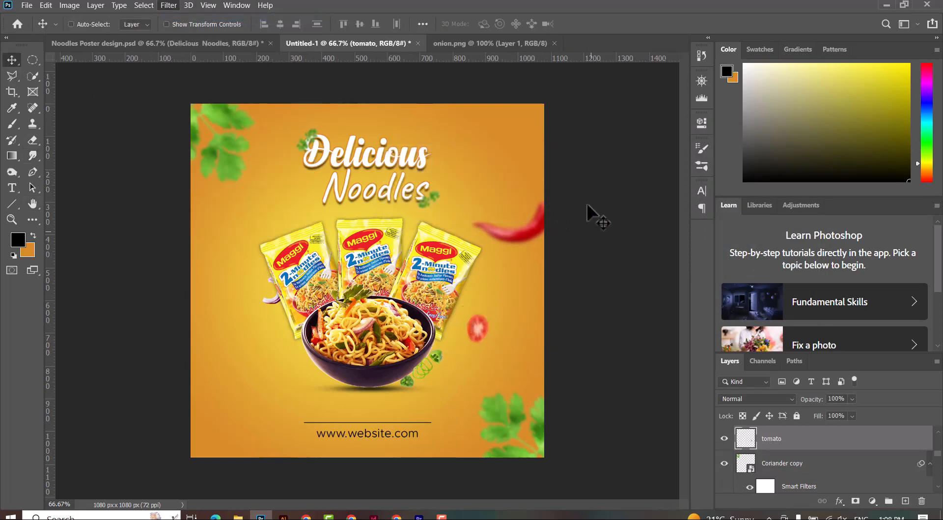
Apply a Gaussian Blur of 1.5 pixels to the onion slice behind the left packet
right_click(272, 305)
click(294, 307)
click(168, 6)
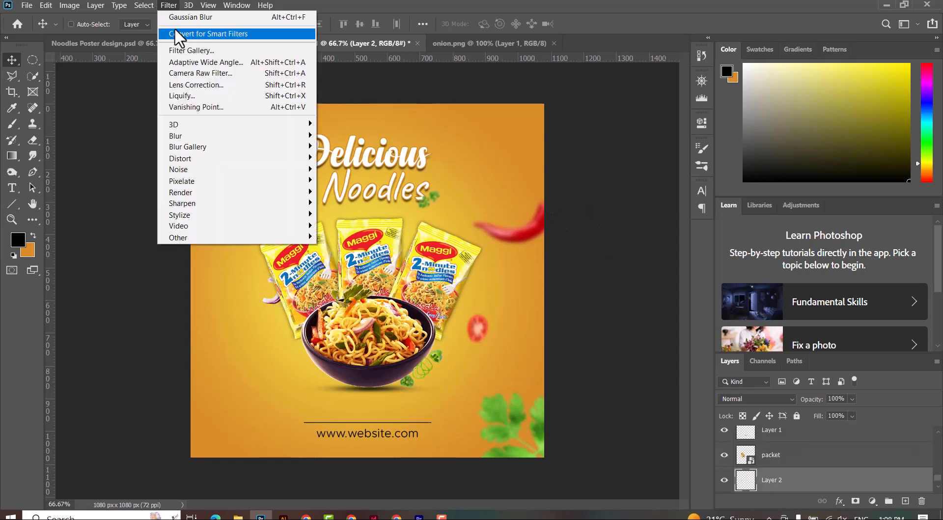
click(179, 17)
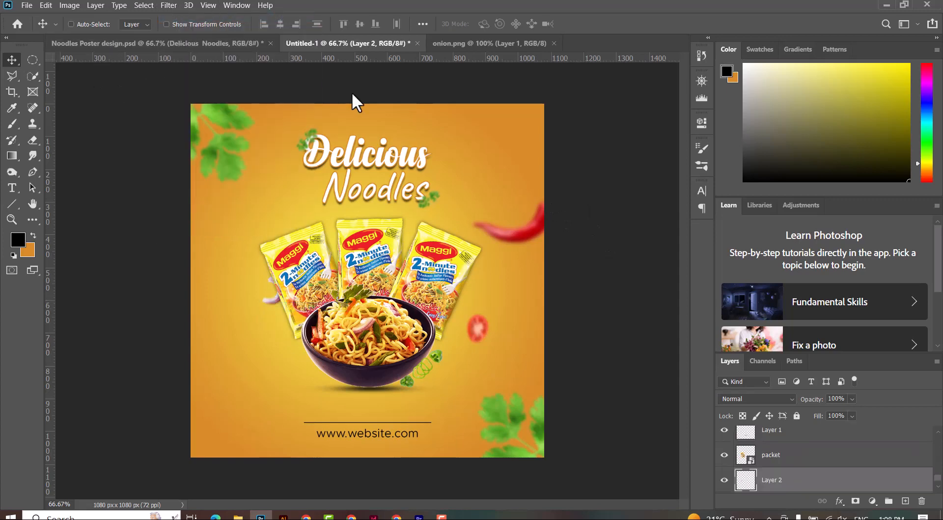
key(ctrl)
click(170, 6)
mouse_move(189, 136)
click(348, 180)
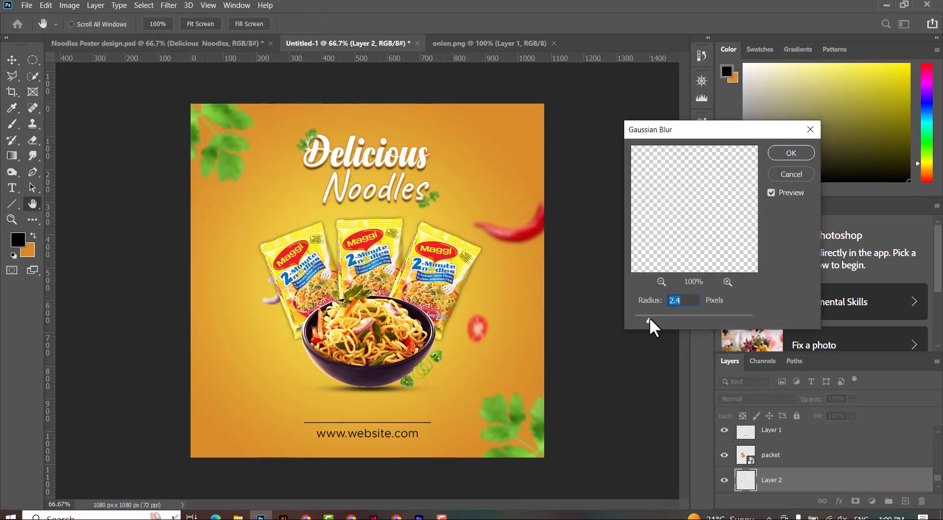
drag(649, 316, 647, 317)
click(791, 153)
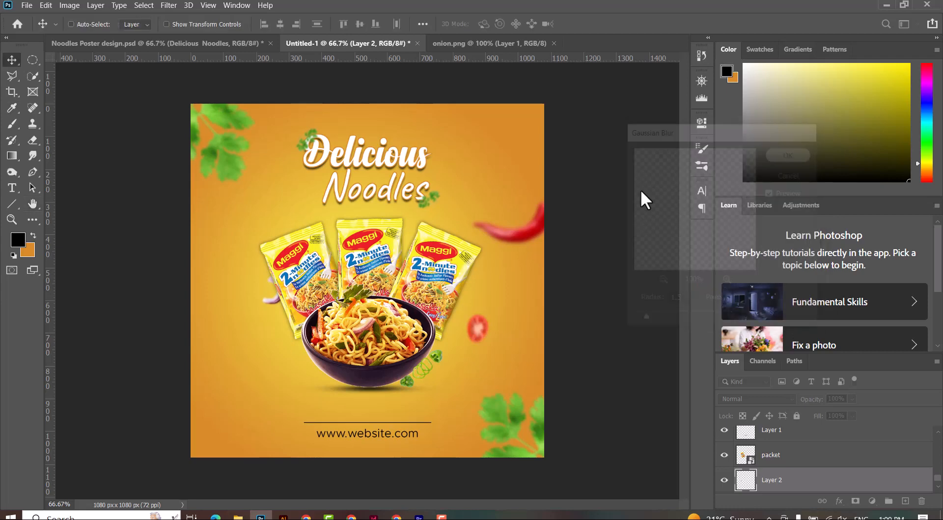
Apply a Gaussian Blur of 1.5 pixels to the green chilli slices beside the noodle bowl
right_click(436, 351)
click(471, 363)
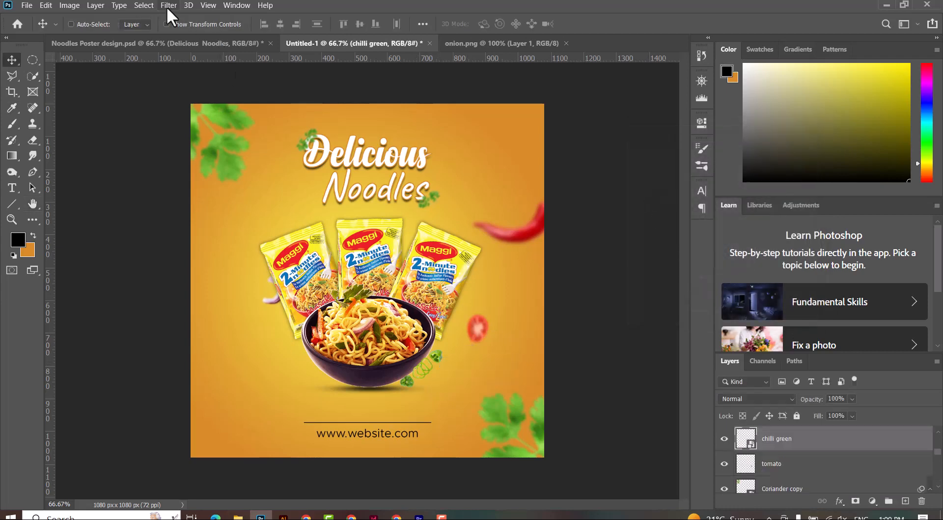
click(166, 7)
click(191, 17)
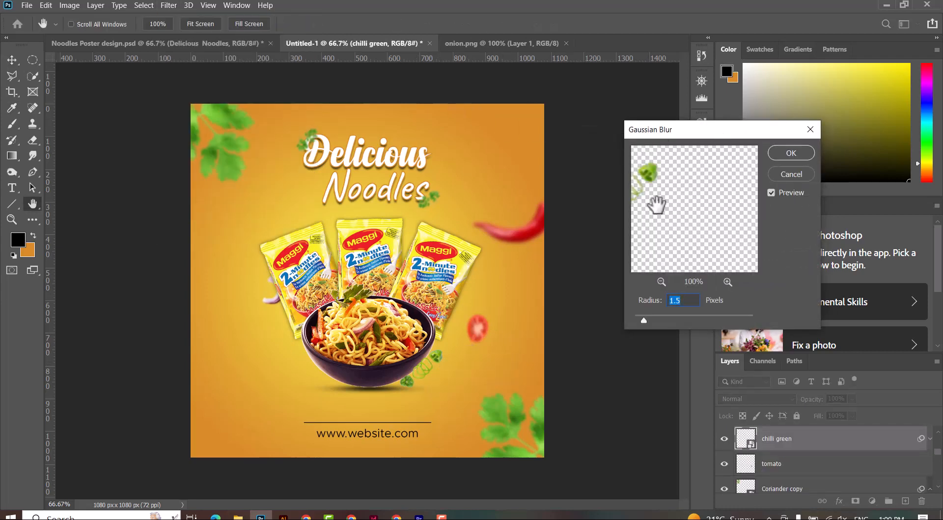
click(791, 154)
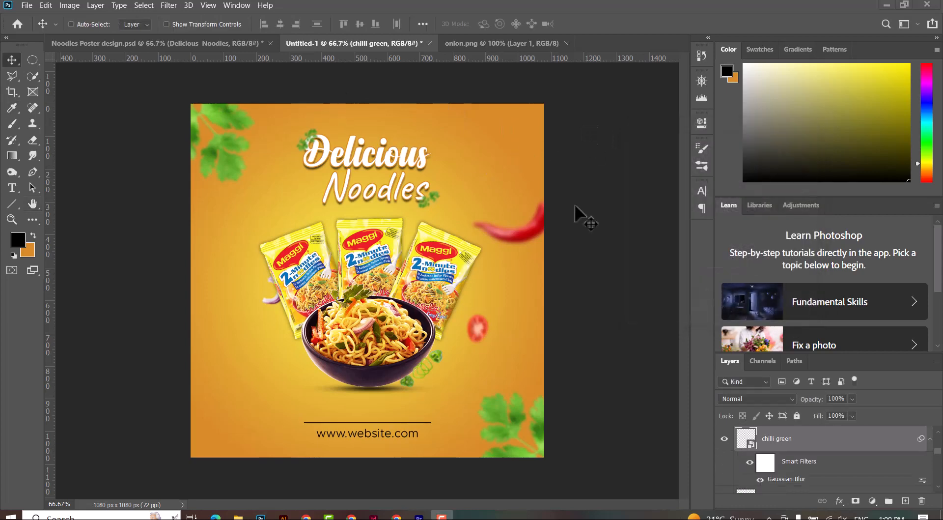
Try moving the red chilli from the poster's right edge onto the left packet, and undo the move
right_click(509, 242)
click(518, 246)
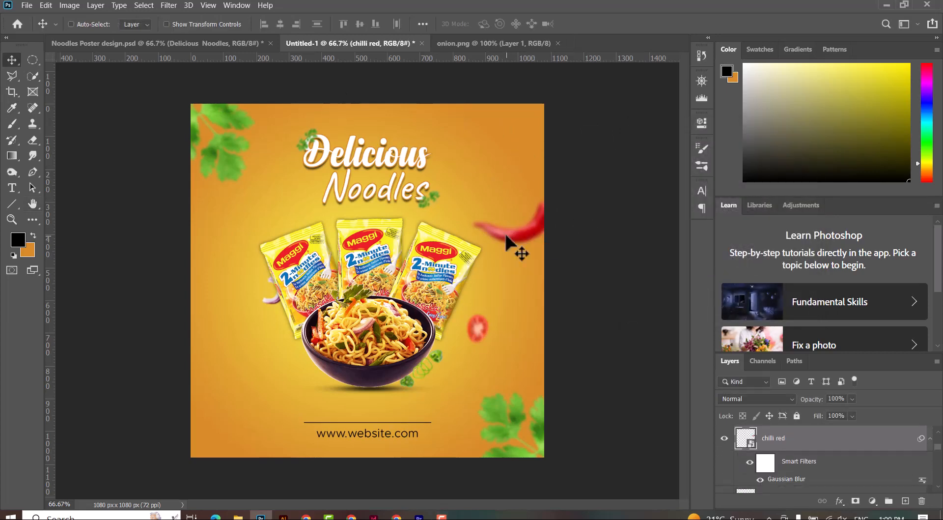
drag(518, 251, 318, 291)
key(ctrl+z)
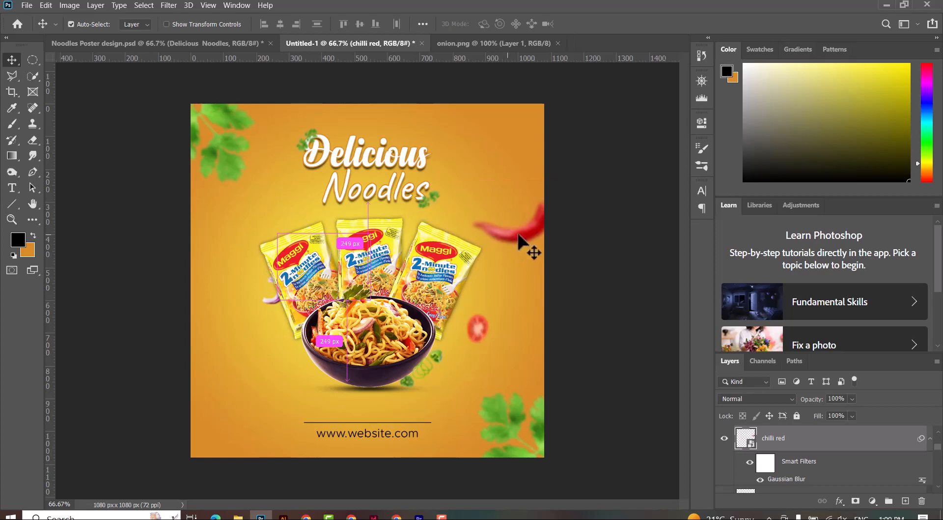
Place a copy of the red chilli beside the left packet and scale it down to about 15%
drag(519, 237, 261, 326)
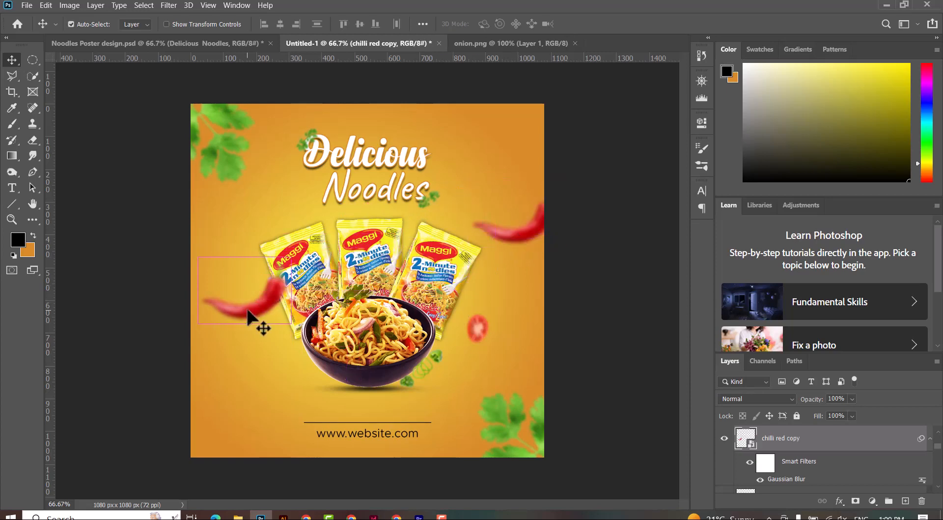
key(ctrl+t)
click(505, 212)
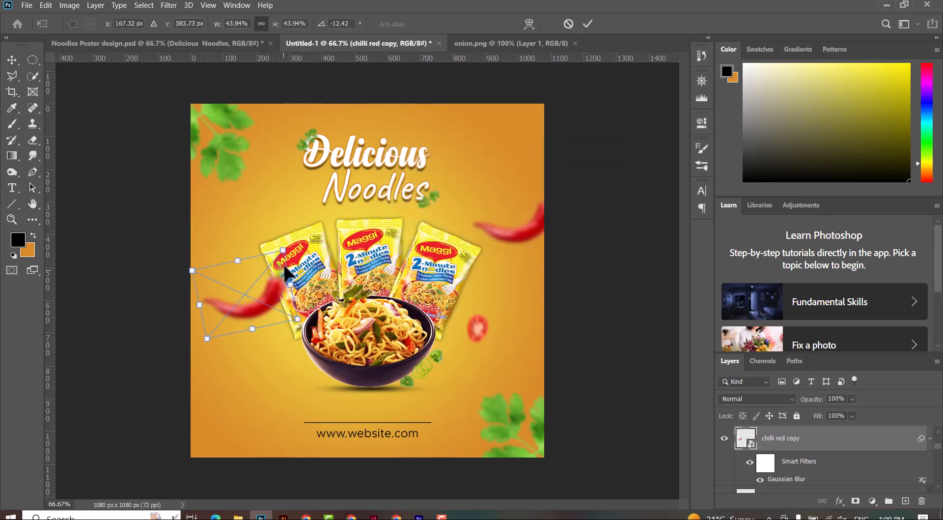
drag(286, 270, 244, 258)
key(Return)
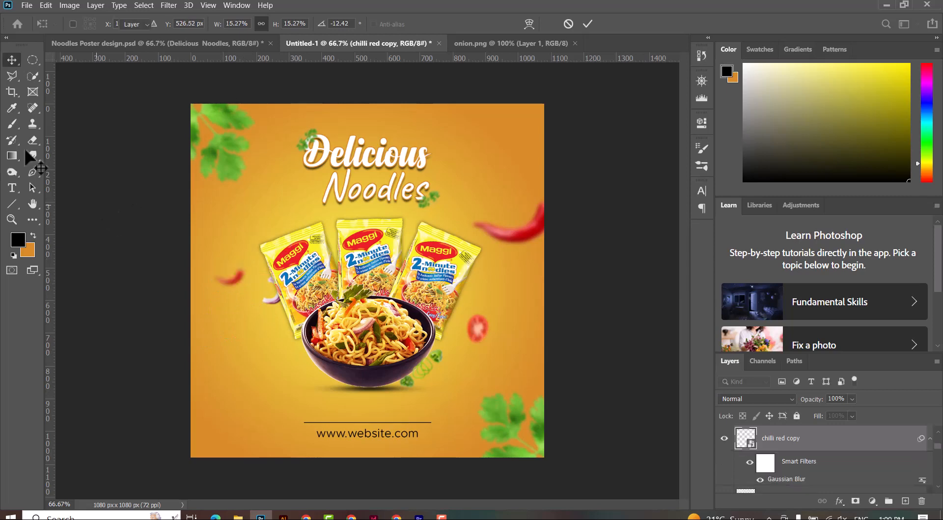
Try adding a second Gaussian Blur of 0.1 pixels to the small red chilli copy
click(172, 5)
click(181, 13)
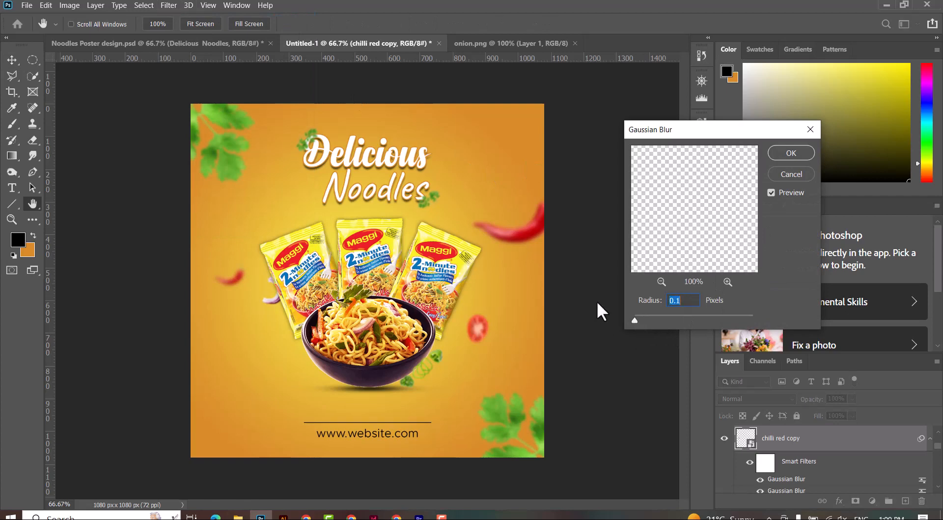
key(Return)
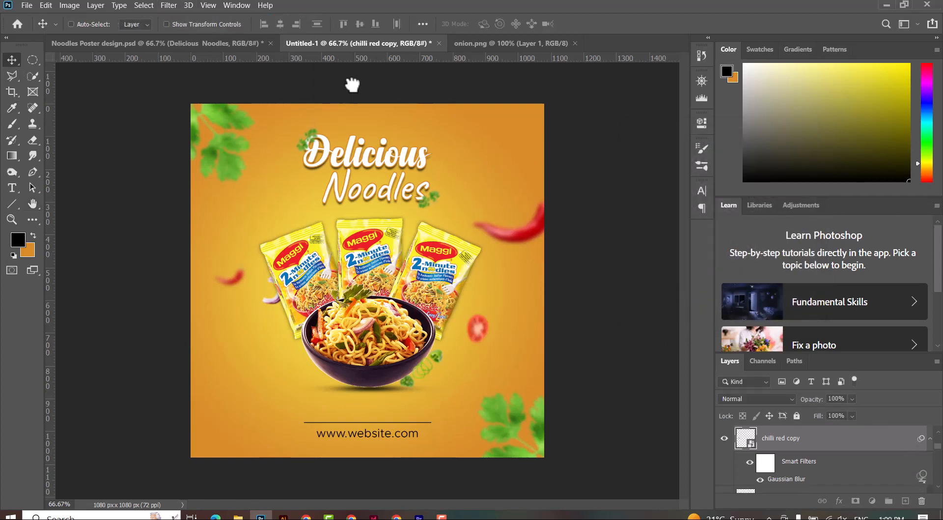
Select the lowest slice in onion green.png with Quick Selection and bring it into the poster next to the small red chilli
drag(280, 413, 234, 297)
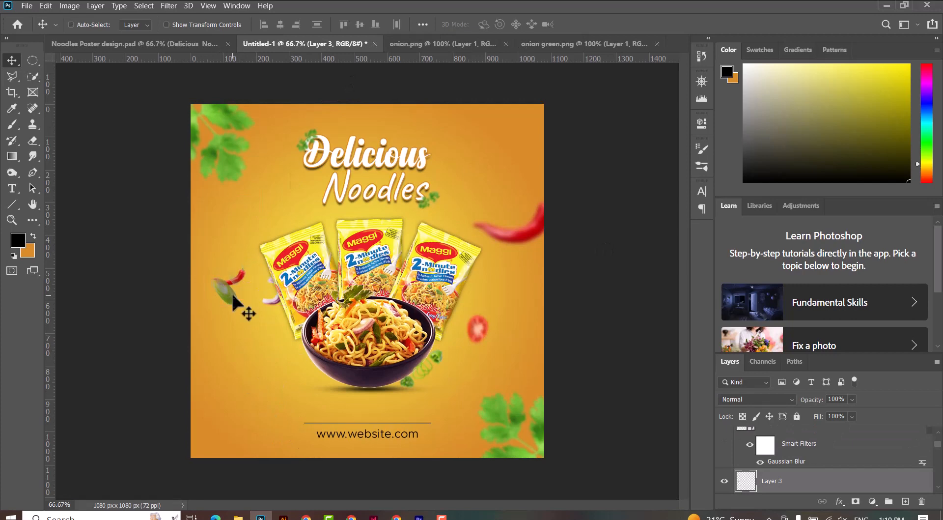
click(583, 43)
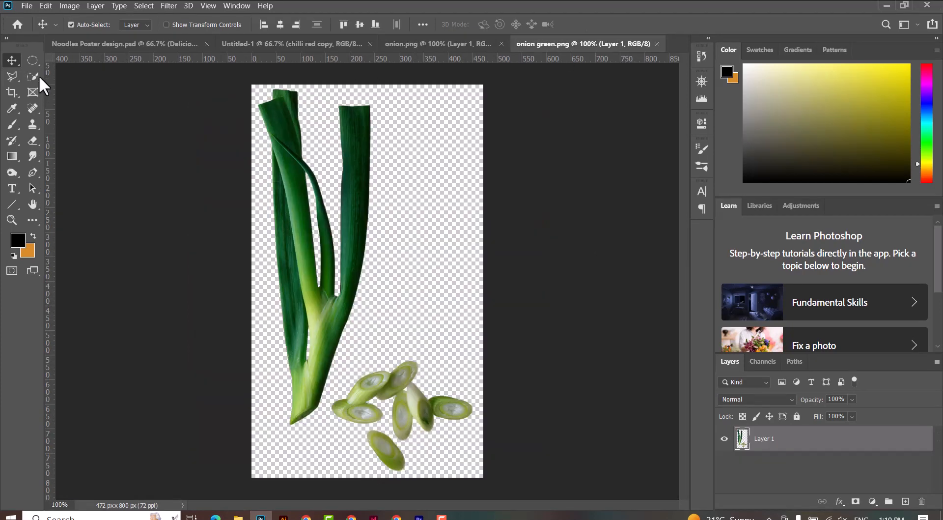
click(34, 76)
click(388, 449)
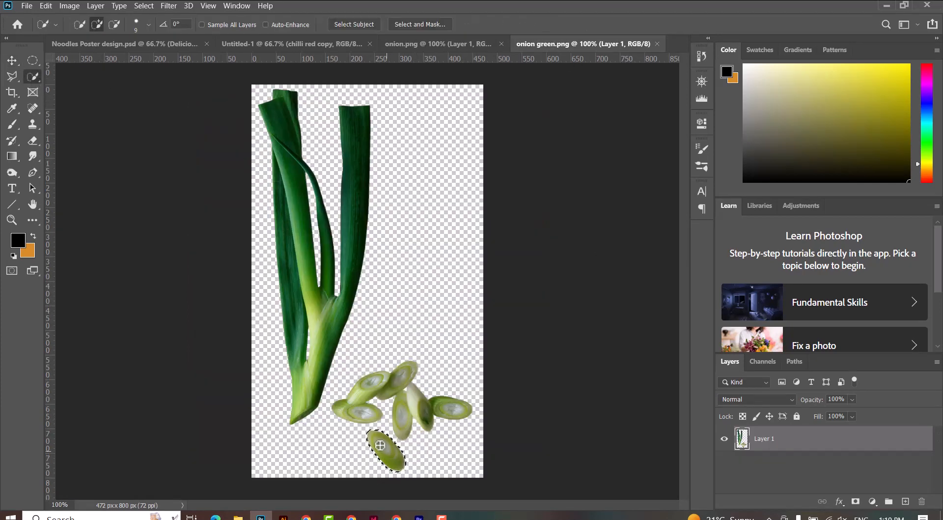
click(12, 60)
drag(388, 450, 235, 293)
Scale the green onion slice down to about 77% and reapply the last Gaussian Blur to it
key(ctrl+t)
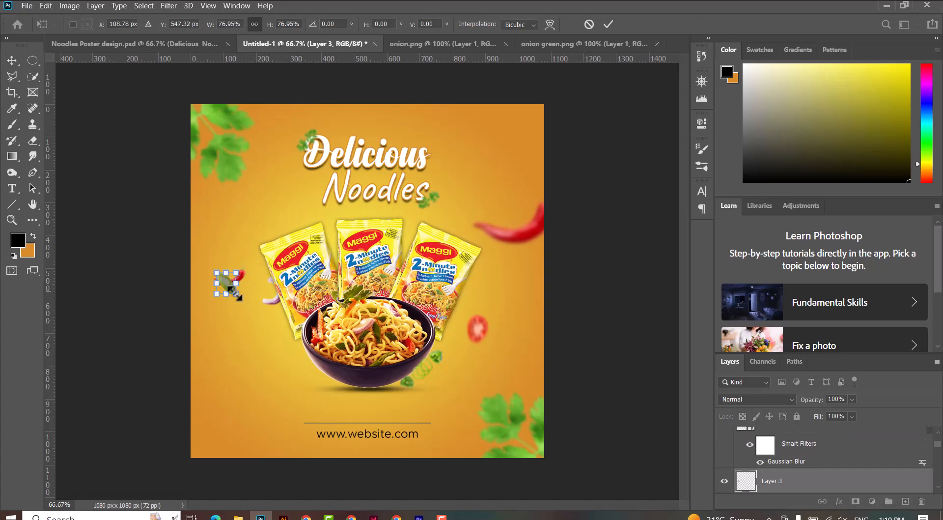
key(Return)
click(167, 10)
click(176, 17)
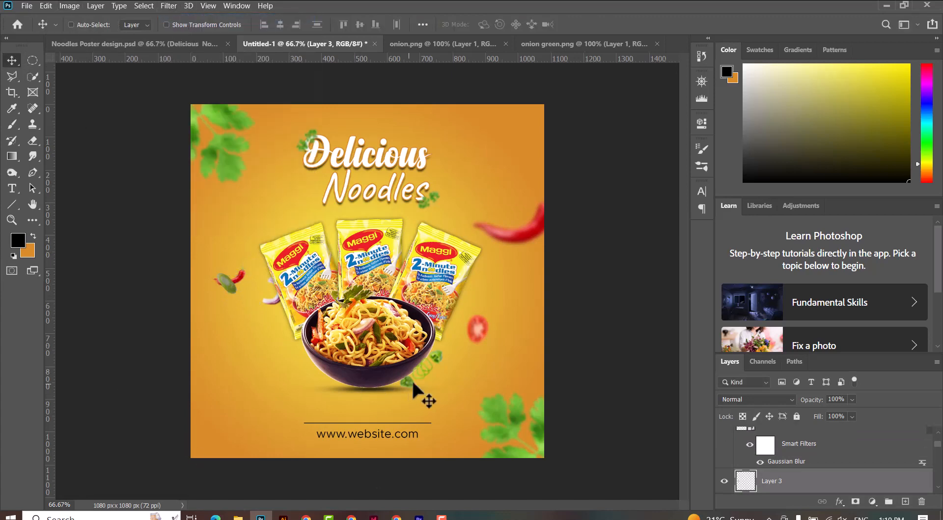
Place a copy of the small coriander sprig from beside the headline below and to the left of the noodle bowl
drag(423, 203, 250, 389)
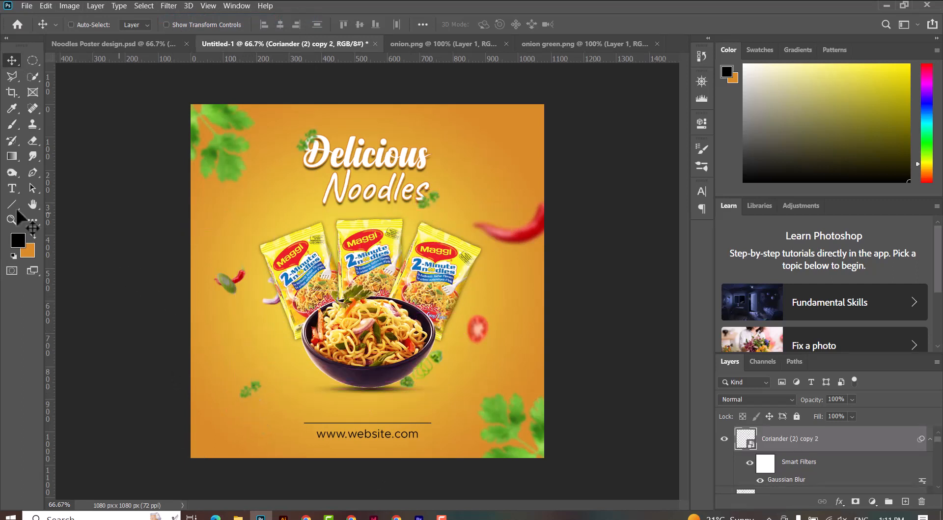
Draw a 12 px circle with a white fill near the poster's lower-left corner
click(12, 205)
click(60, 227)
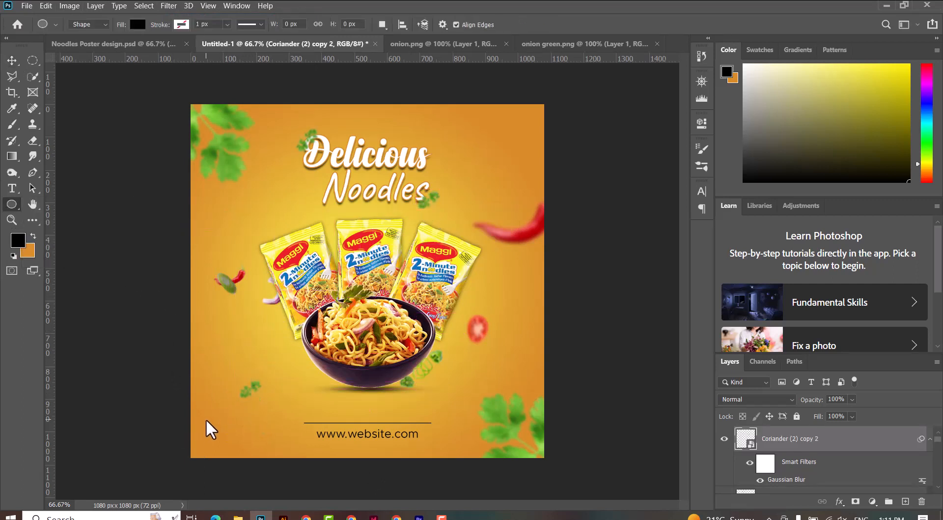
drag(206, 420, 209, 426)
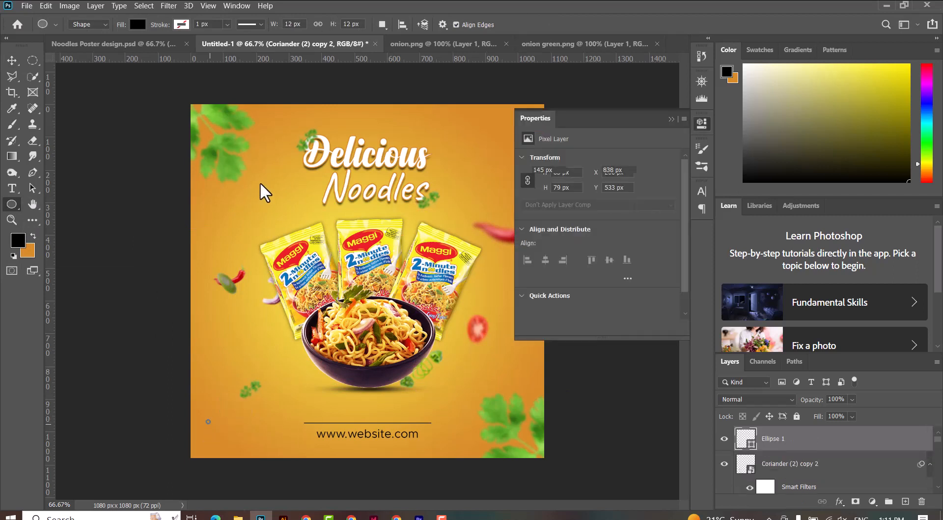
click(136, 24)
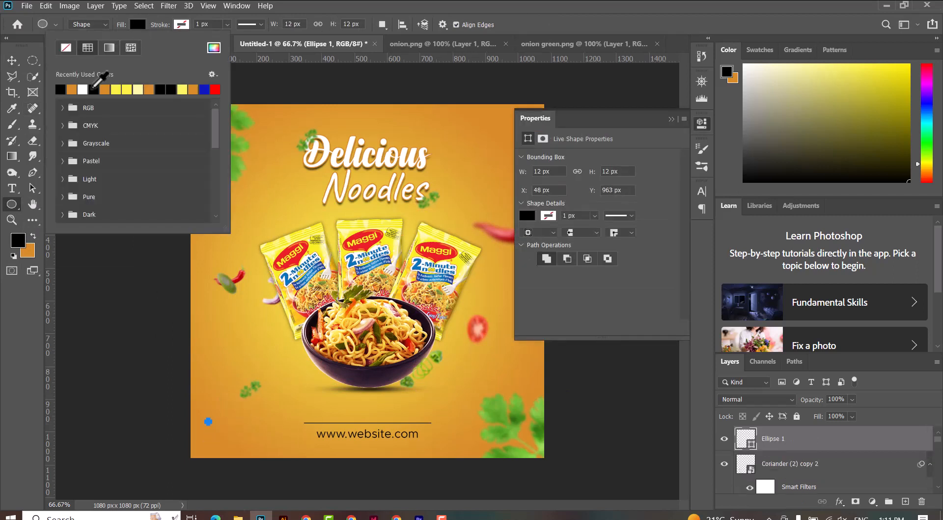
click(11, 61)
click(670, 120)
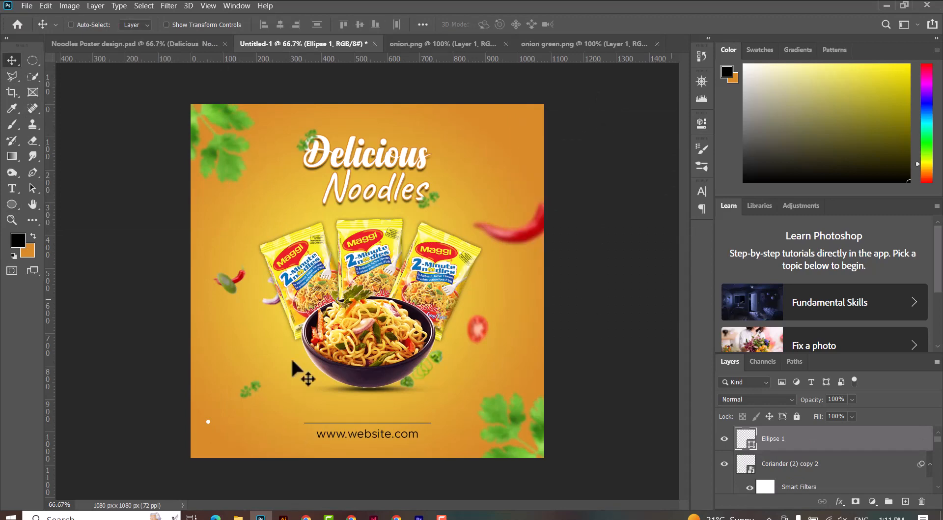
Duplicate the white dot four times and space the copies into a horizontal row of five
key(ctrl+plus)
drag(183, 384, 311, 227)
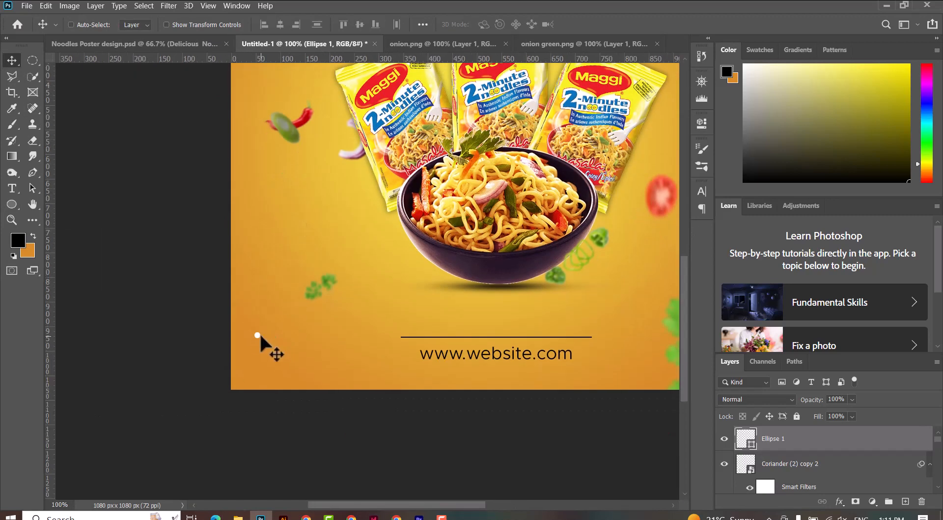
key(ctrl+j)
drag(258, 334, 267, 338)
key(ctrl+j)
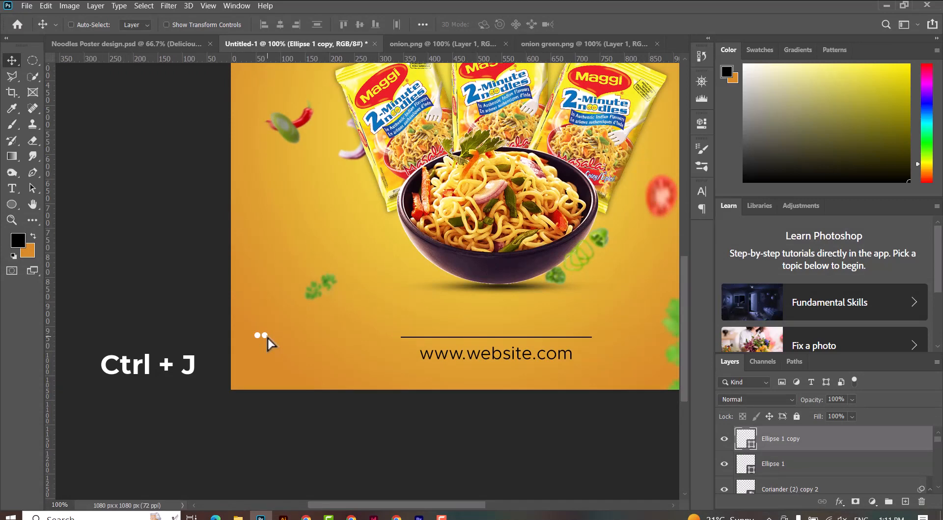
key(ctrl+j)
drag(261, 333, 295, 337)
key(ctrl+j)
key(ctrl+j)
scroll(834, 458, down, 2)
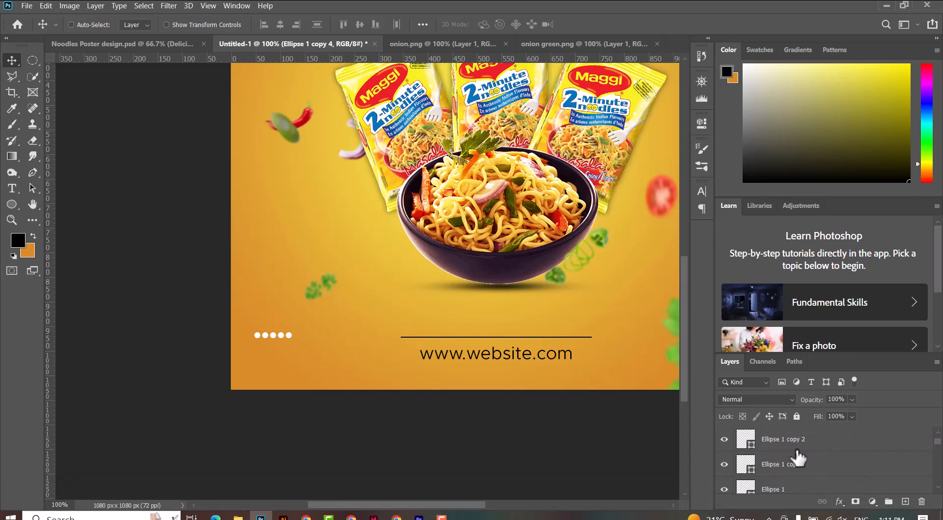
Float the Layers panel over the canvas and group the five Ellipse 1 dot layers
drag(731, 358, 524, 108)
drag(594, 250, 604, 400)
click(584, 234)
scroll(591, 216, up, 2)
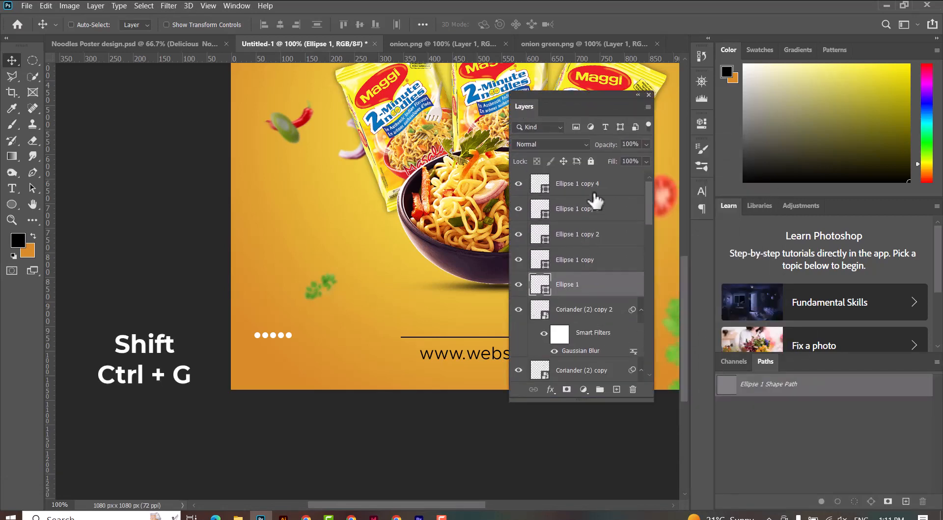
shift+click(599, 186)
key(ctrl+g)
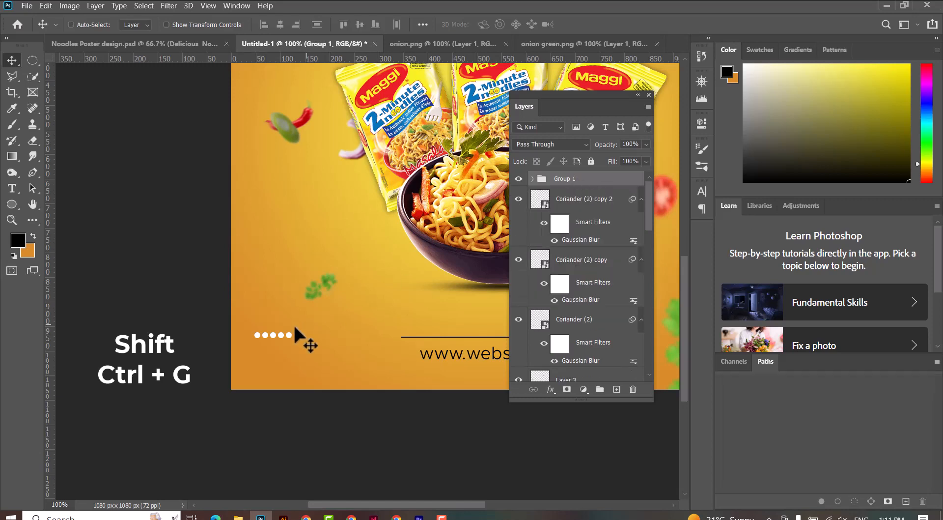
Duplicate the grouped dot row three times downward to build a grid of four rows
key(ctrl+j)
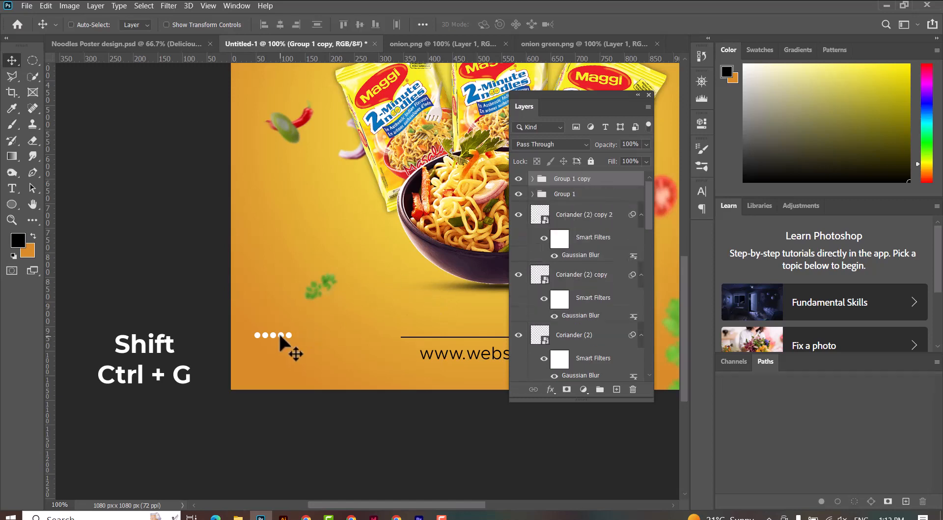
mouse_move(279, 334)
mouse_down()
mouse_move(283, 361)
mouse_move(280, 337)
mouse_move(281, 349)
mouse_up()
key(ctrl)
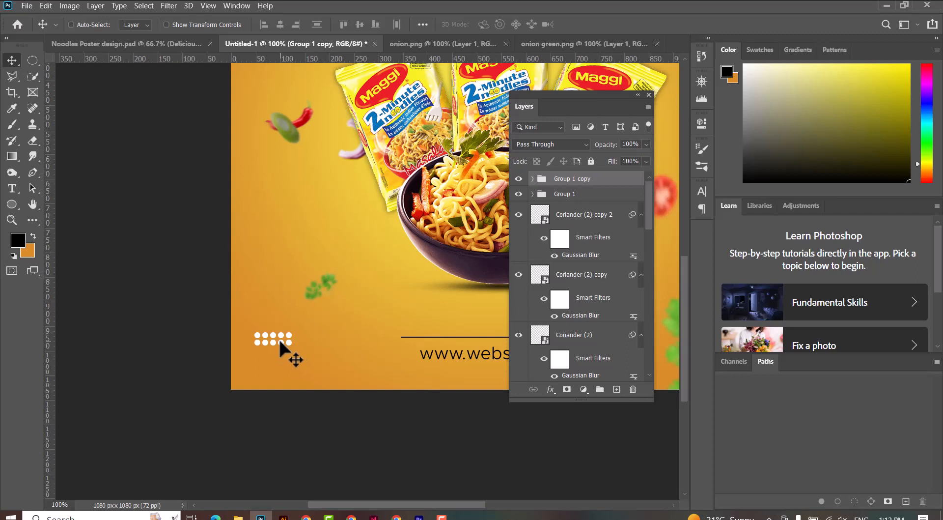
drag(278, 337, 278, 344)
drag(272, 341, 278, 358)
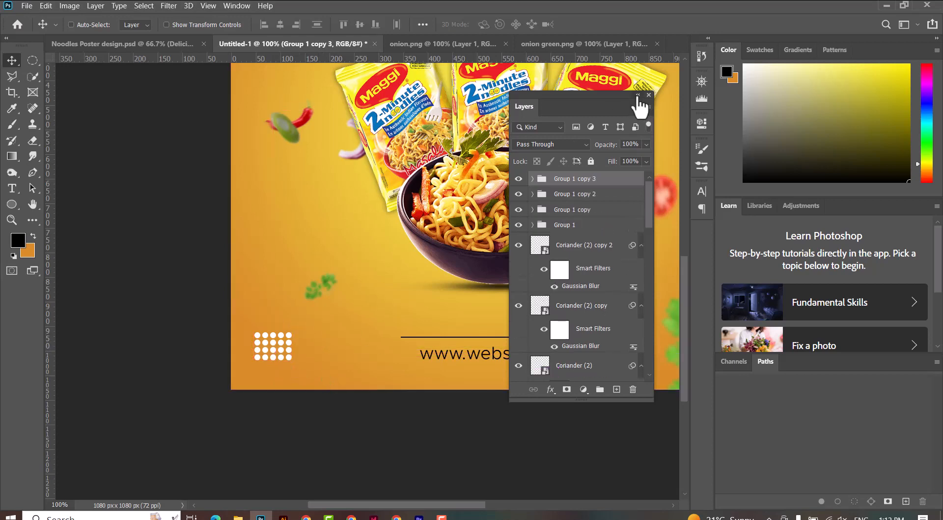
Group the four dot rows from Group 1 to Group 1 copy 3 into a single group
click(638, 96)
click(543, 99)
shift+click(589, 227)
key(ctrl+g)
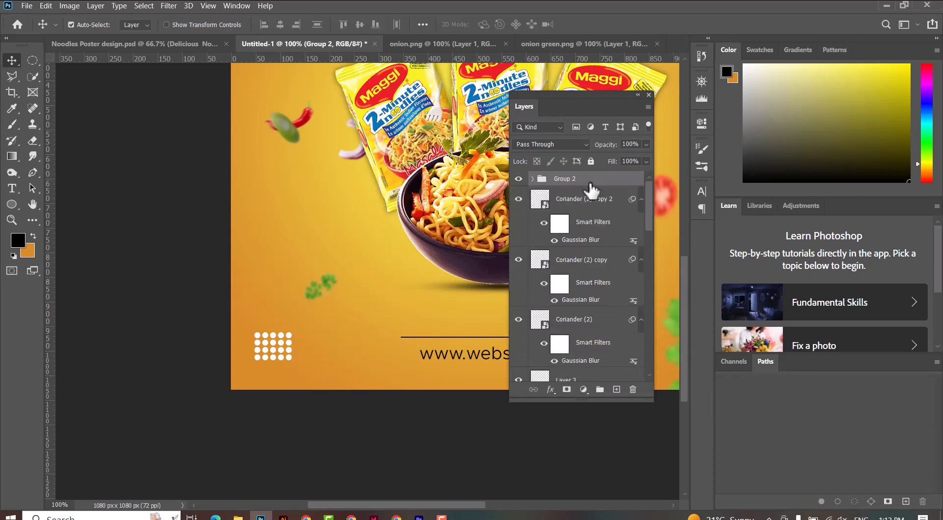
Duplicate the dot grid group and move the copy to the poster's upper-right corner
key(ctrl+j)
key(ctrl+minus)
key(ctrl+minus)
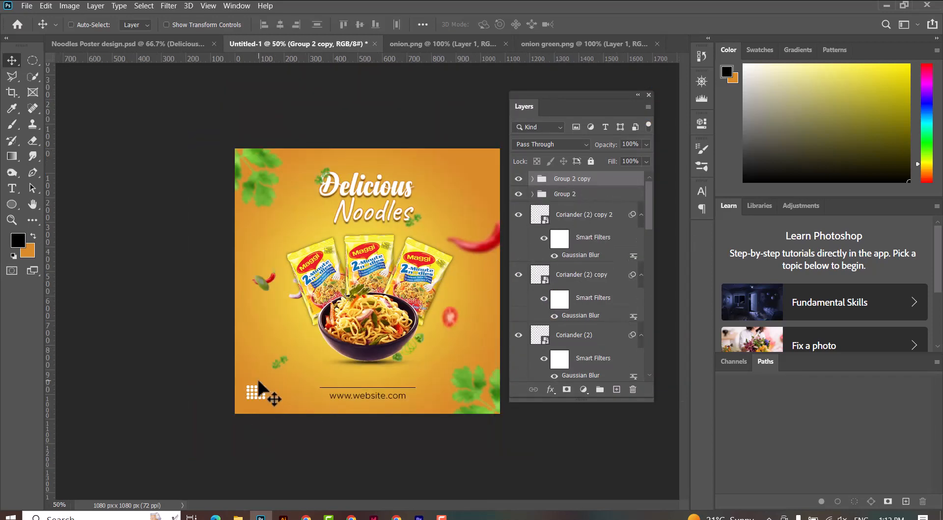
drag(259, 383, 478, 161)
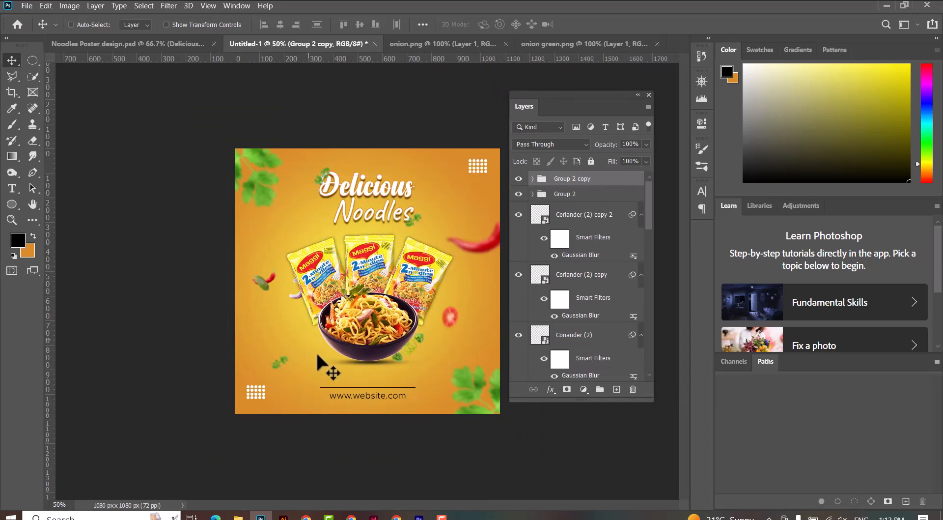
Lower the opacity of both dot grids, setting the upper-right copy to 73%
right_click(254, 388)
right_click(252, 391)
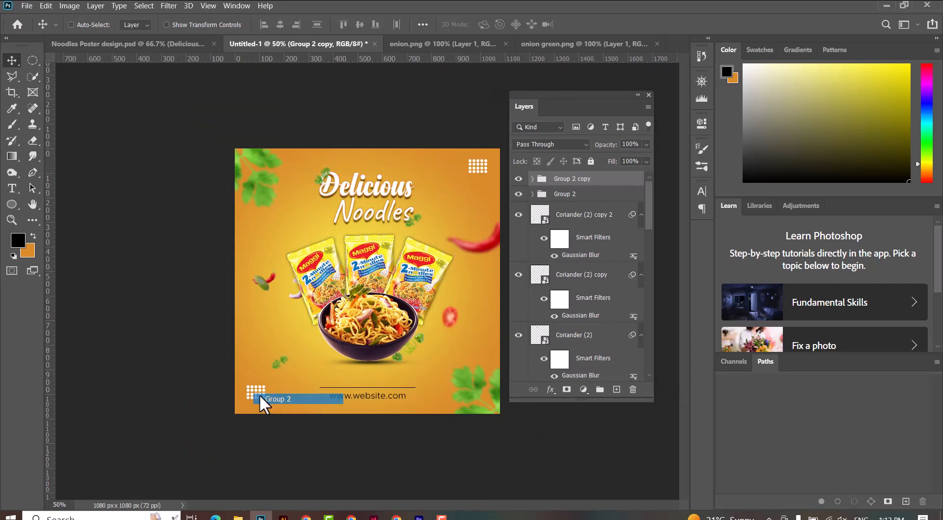
click(260, 394)
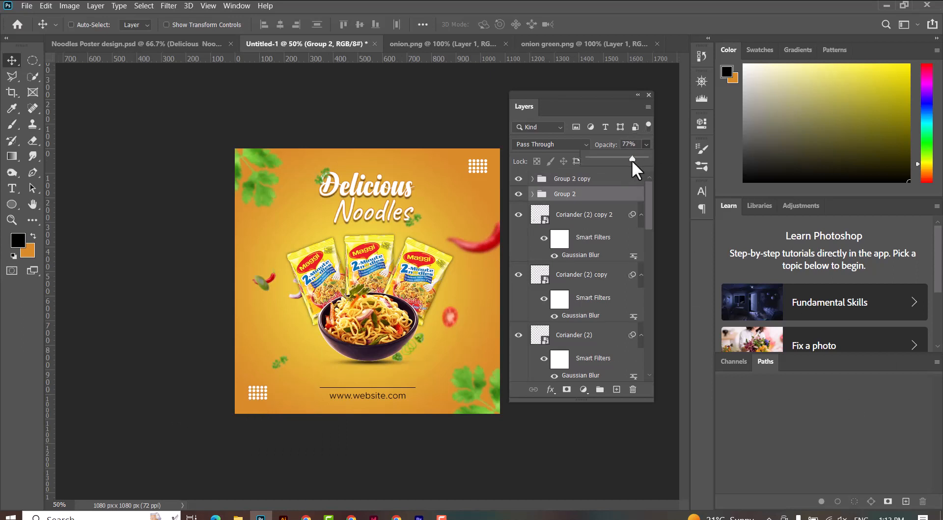
right_click(479, 160)
click(494, 173)
mouse_move(629, 158)
mouse_down()
mouse_move(638, 158)
mouse_move(628, 158)
mouse_up()
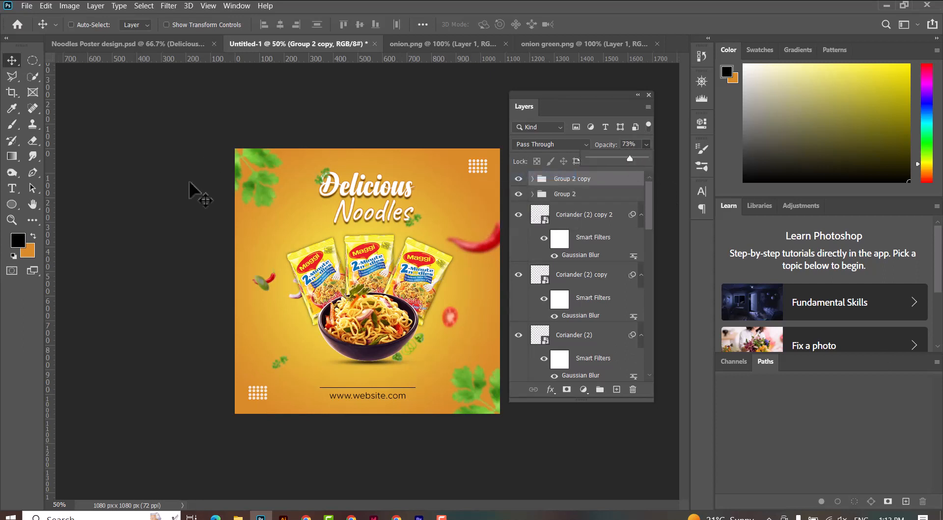
Dock the floating Layers panel back beside Channels and Paths and view the whole poster
click(9, 59)
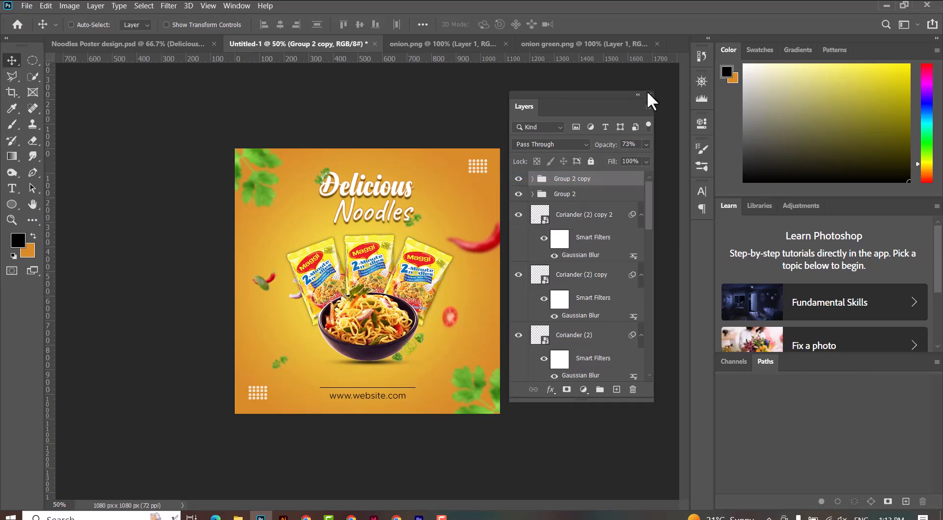
drag(600, 95, 821, 367)
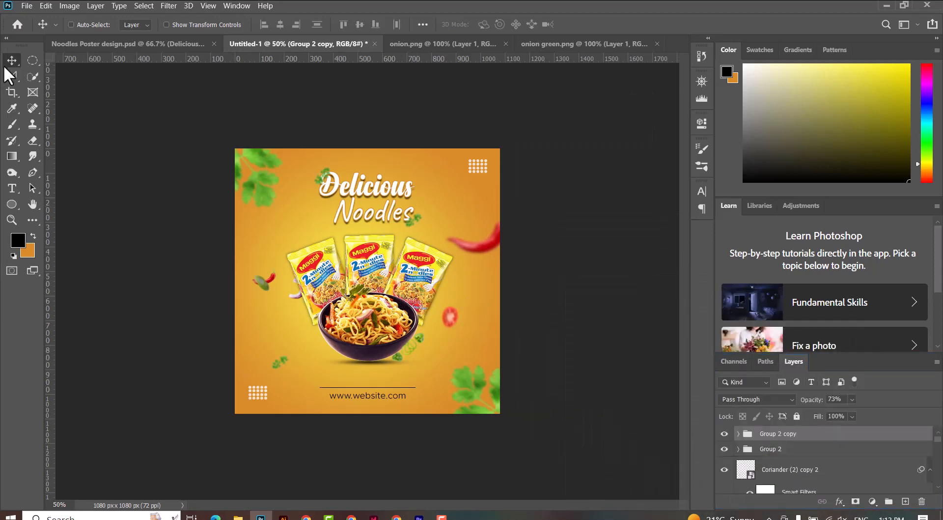
key(ctrl+plus)
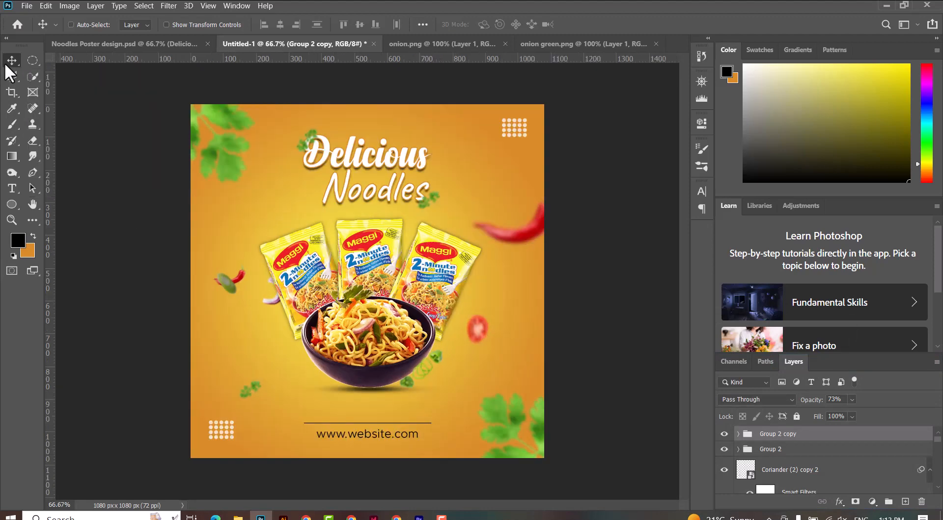
key(ctrl+plus)
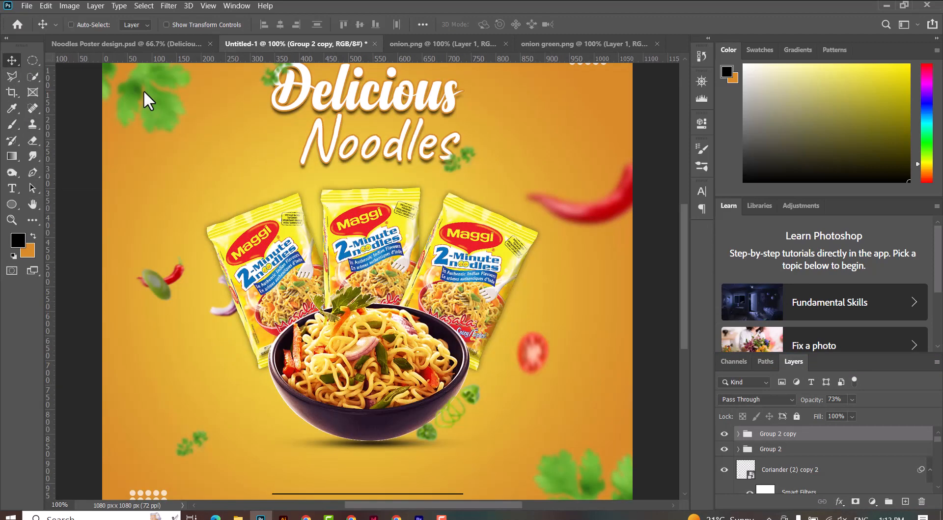
key(ctrl+minus)
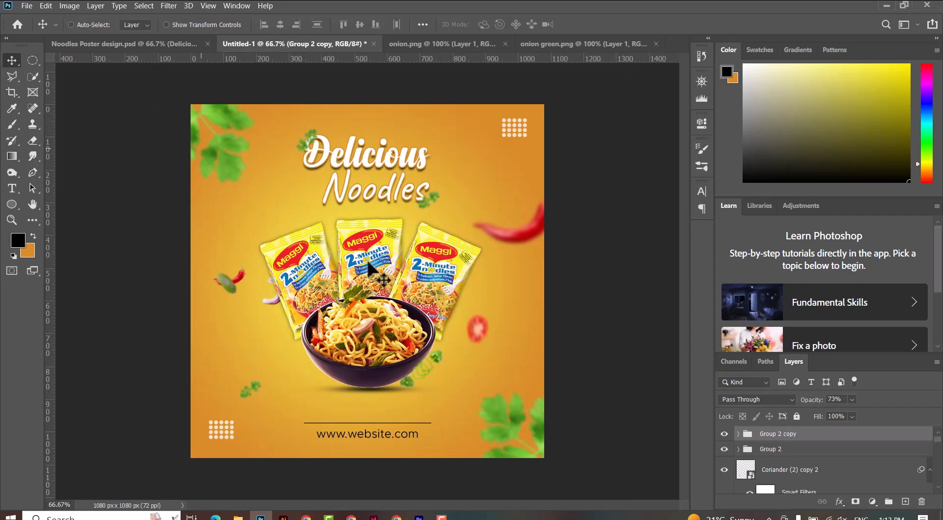